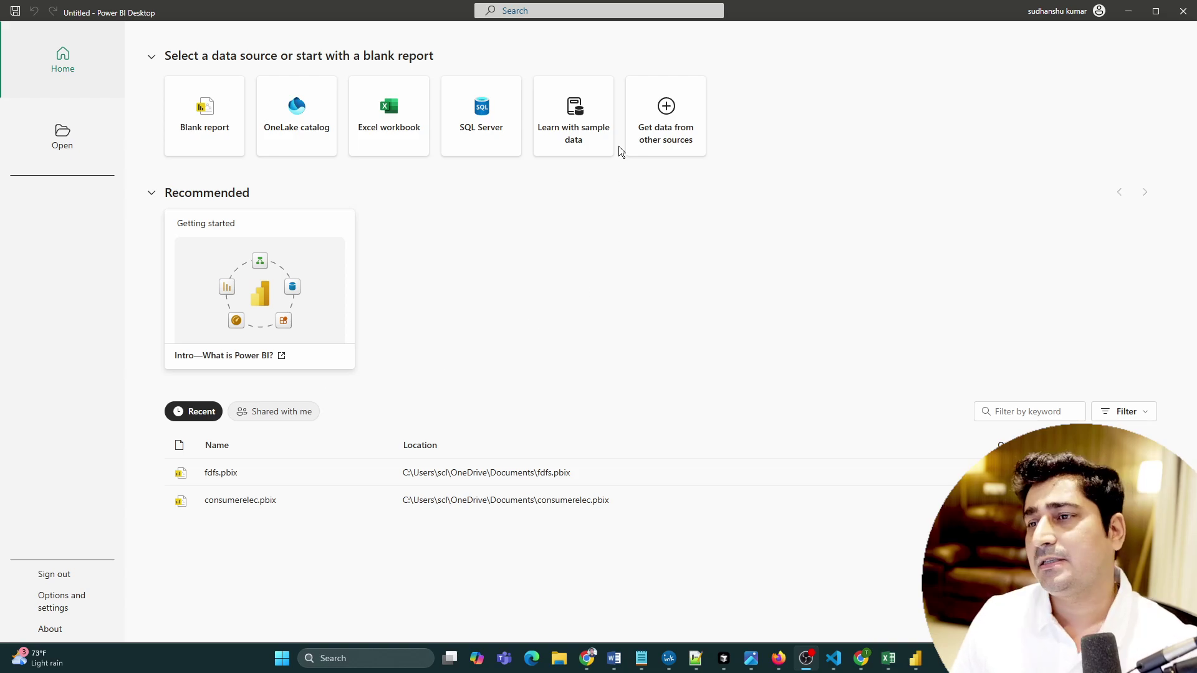
# Create a blank report, import sales_data_sample from Downloads with all file types shown, and open it for transformation in Power Query Editor.
pyautogui.click(222, 118)
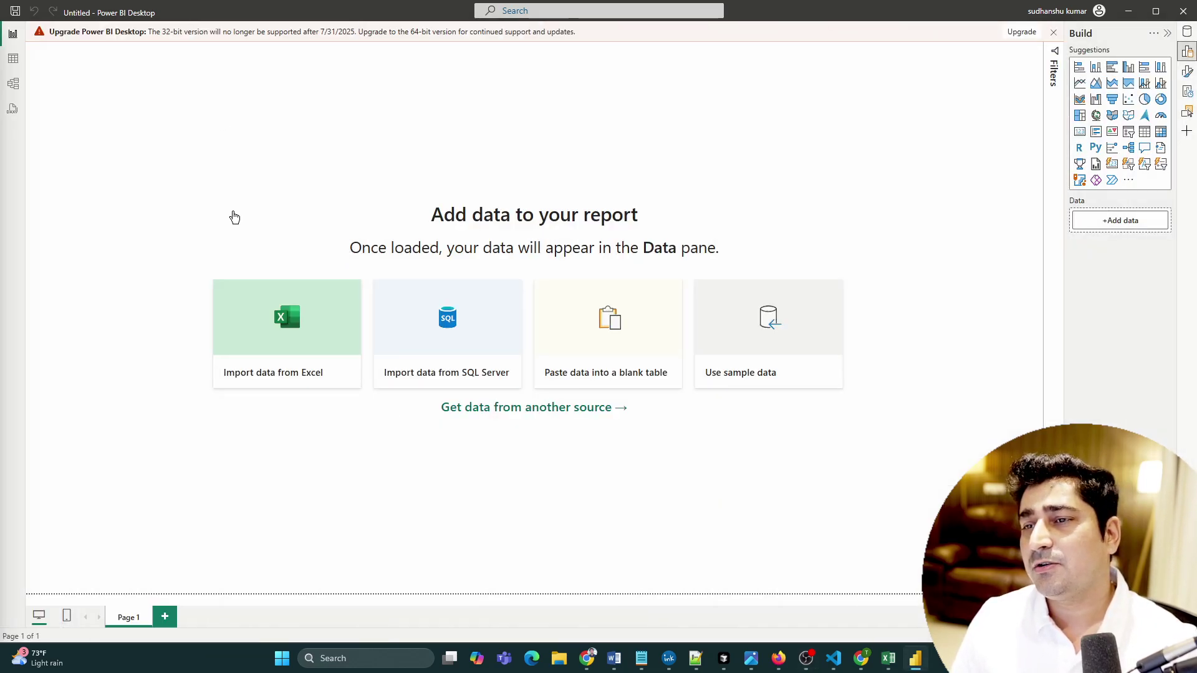
pyautogui.click(333, 365)
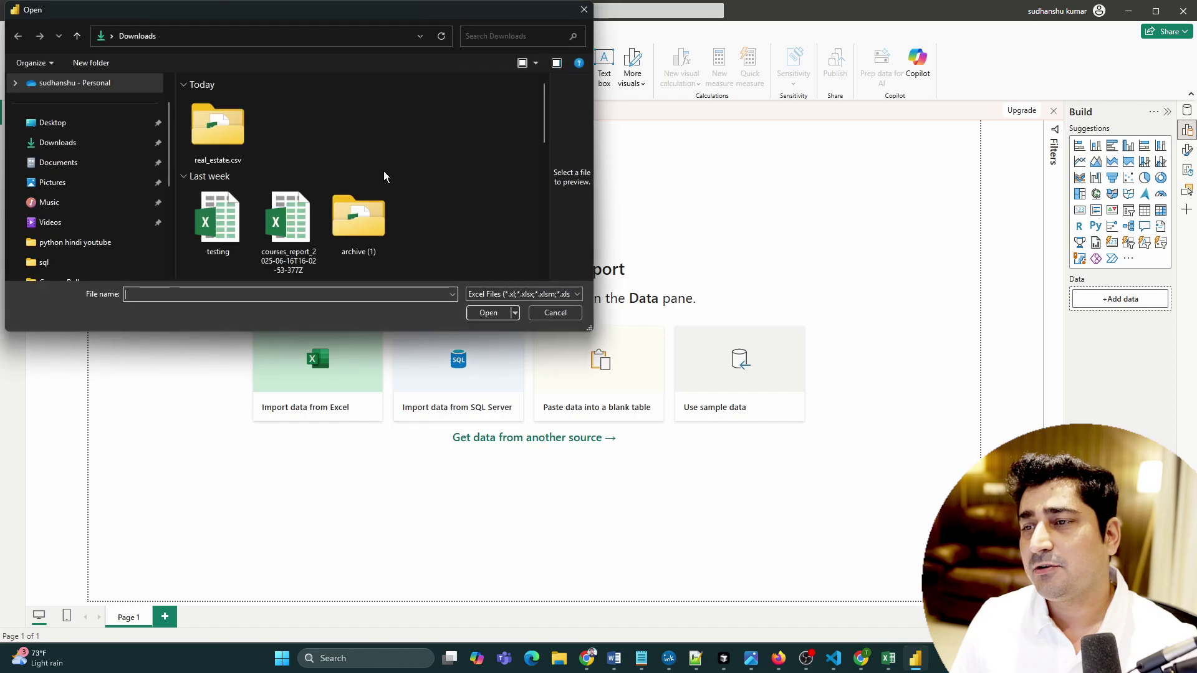
pyautogui.click(496, 294)
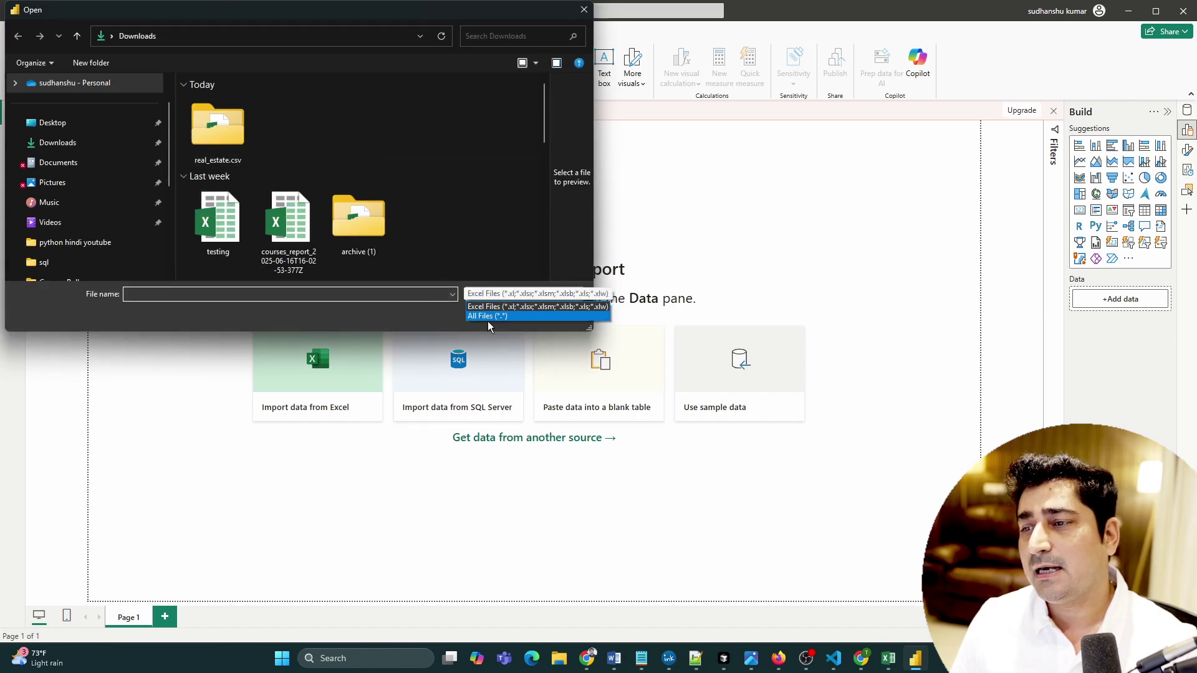
pyautogui.click(488, 316)
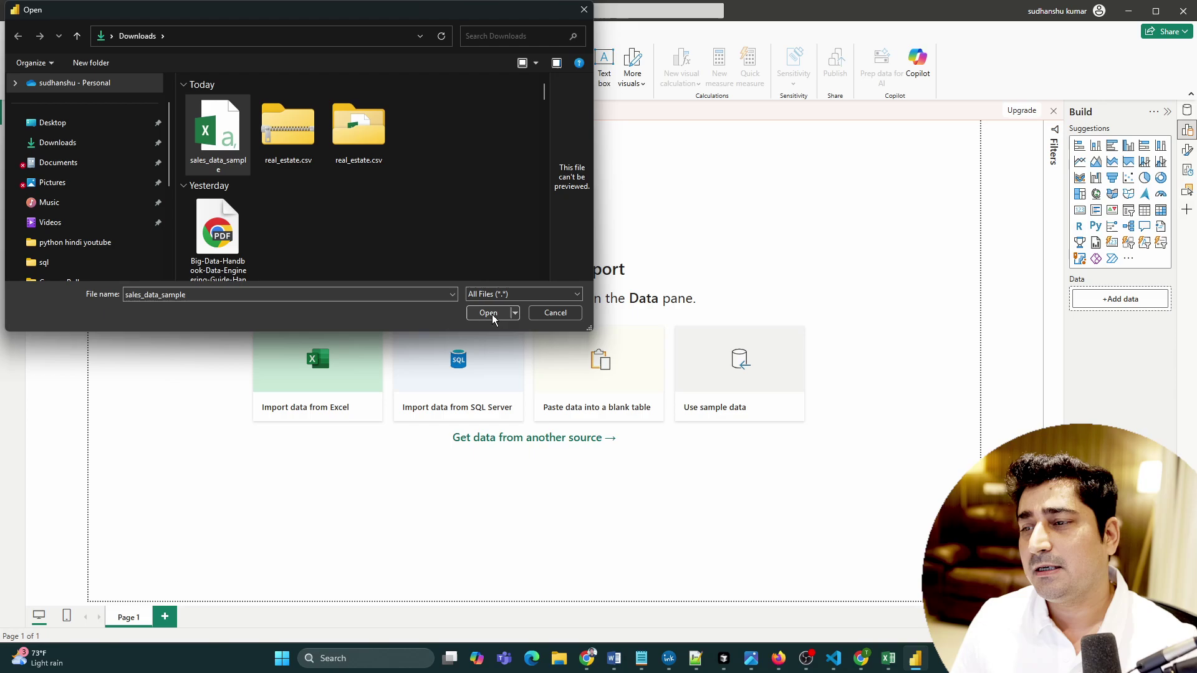
pyautogui.click(492, 314)
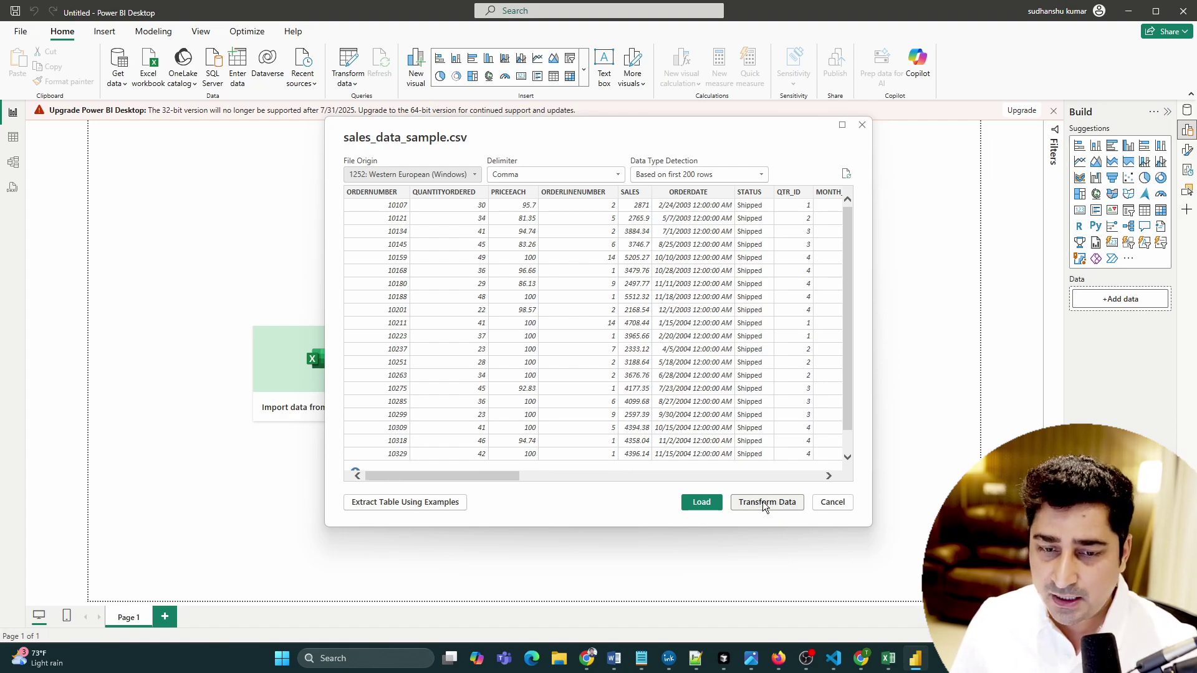
pyautogui.click(764, 505)
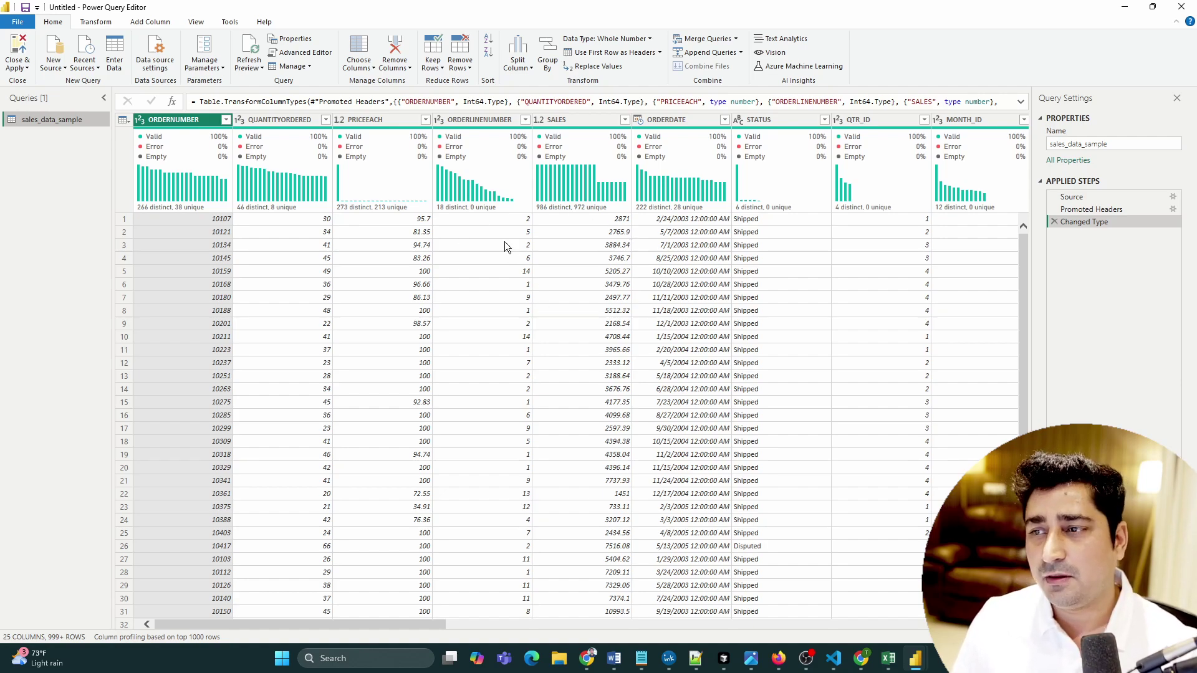
# Examine the values in the PRICEEACH and ORDERLINENUMBER columns of the sales_data_sample query.
pyautogui.moveTo(272, 172)
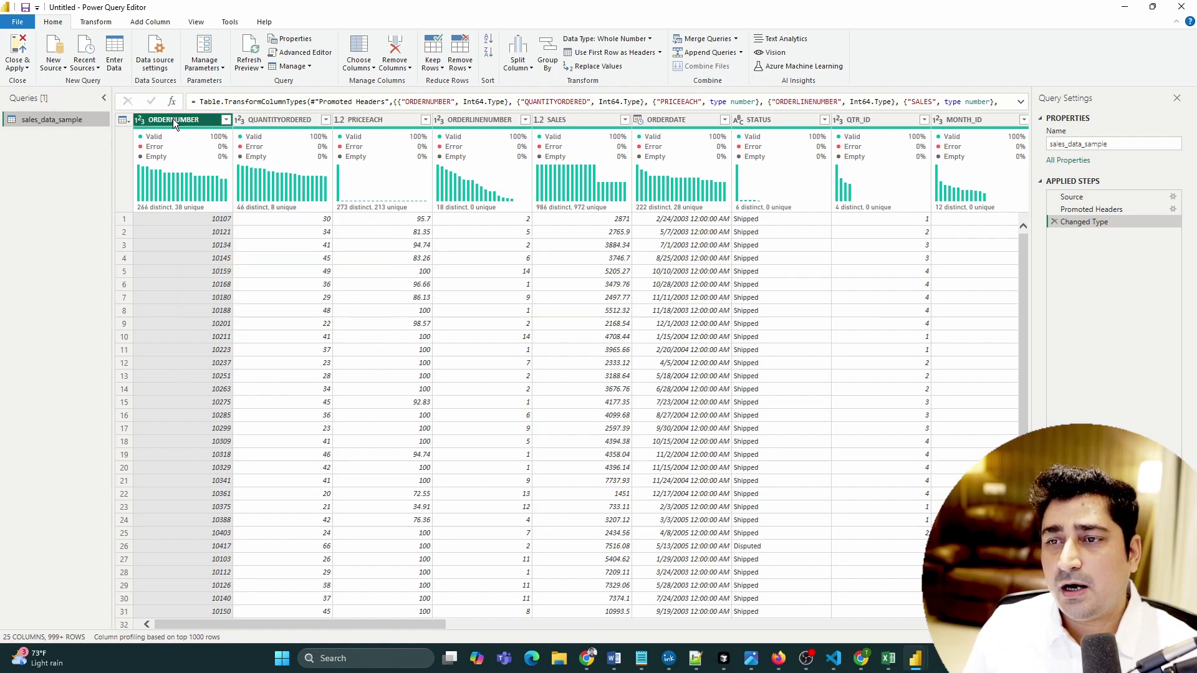
pyautogui.click(380, 219)
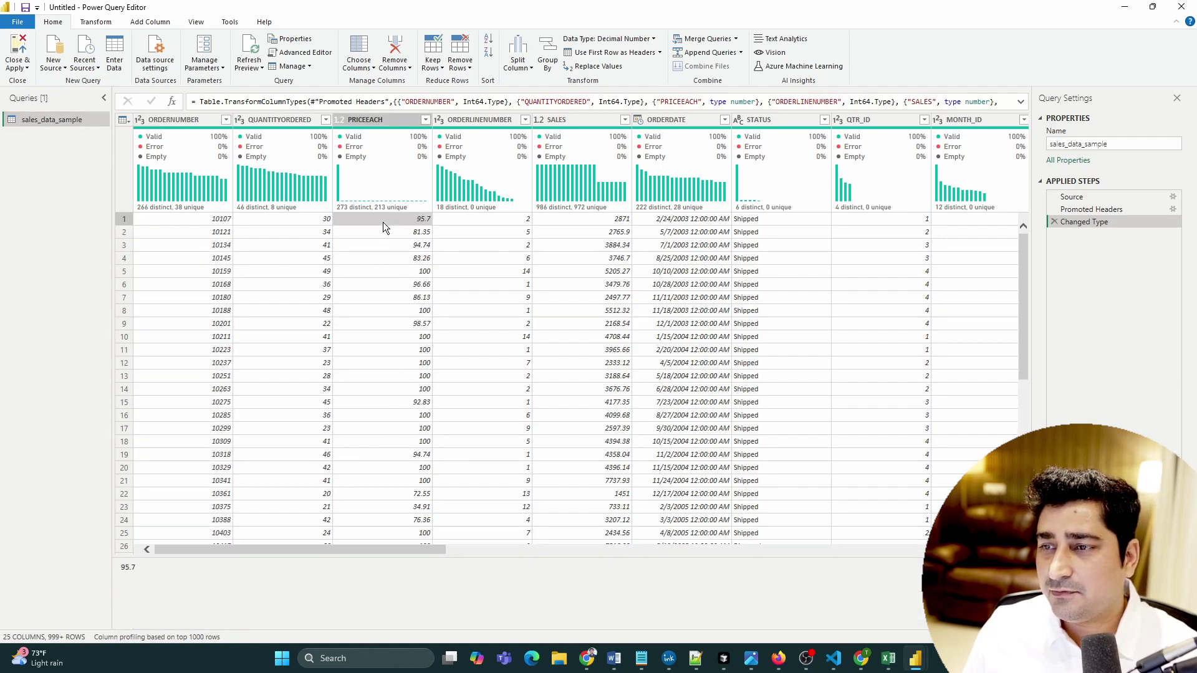
pyautogui.click(415, 299)
pyautogui.click(440, 273)
pyautogui.click(383, 271)
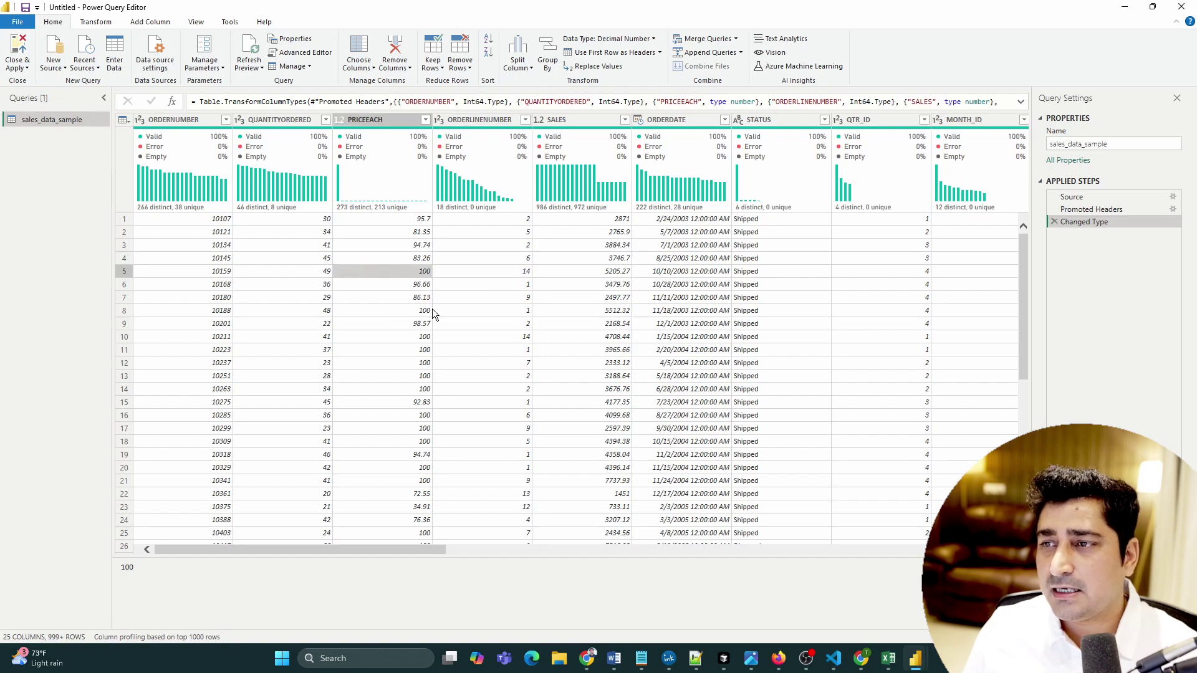
pyautogui.click(477, 284)
pyautogui.click(492, 343)
pyautogui.click(502, 402)
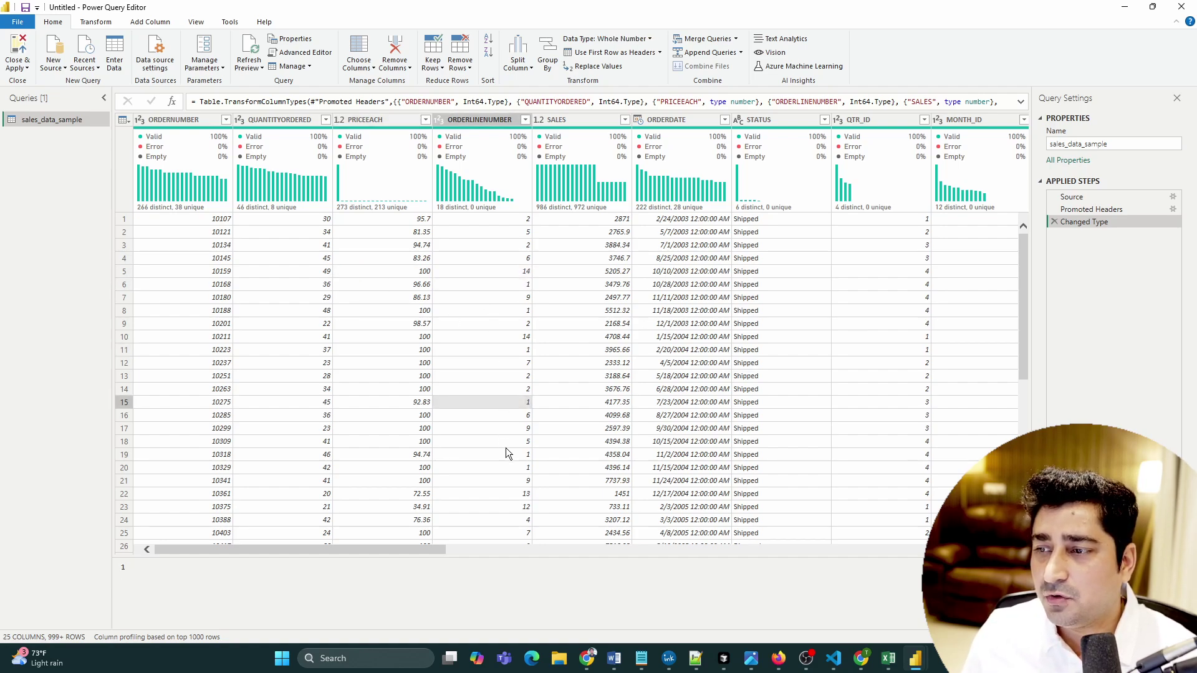
pyautogui.click(493, 337)
pyautogui.click(481, 258)
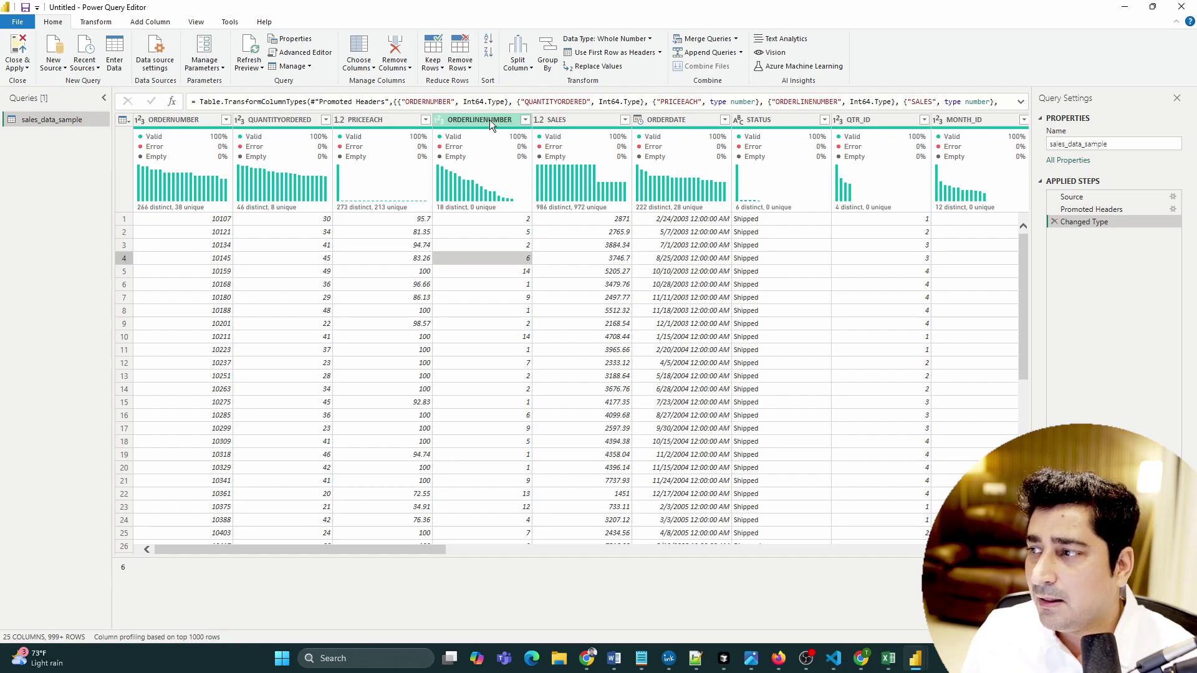
# Remove duplicate rows based on the ORDERLINENUMBER column.
pyautogui.rightClick(489, 119)
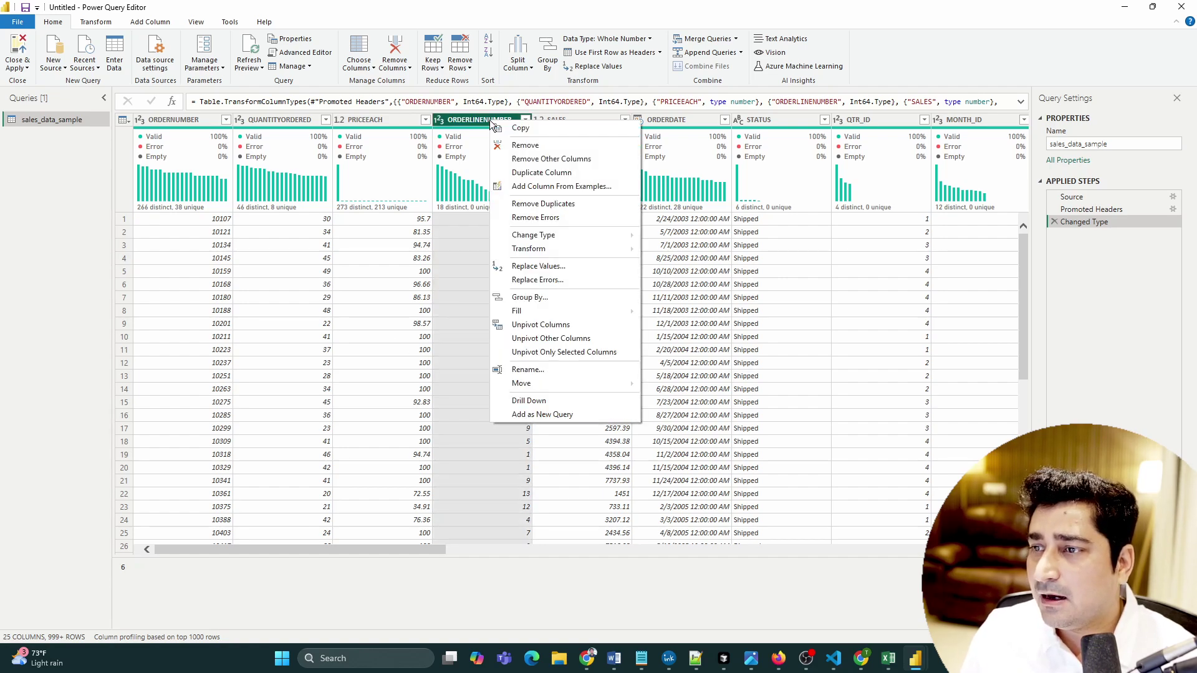
pyautogui.click(571, 203)
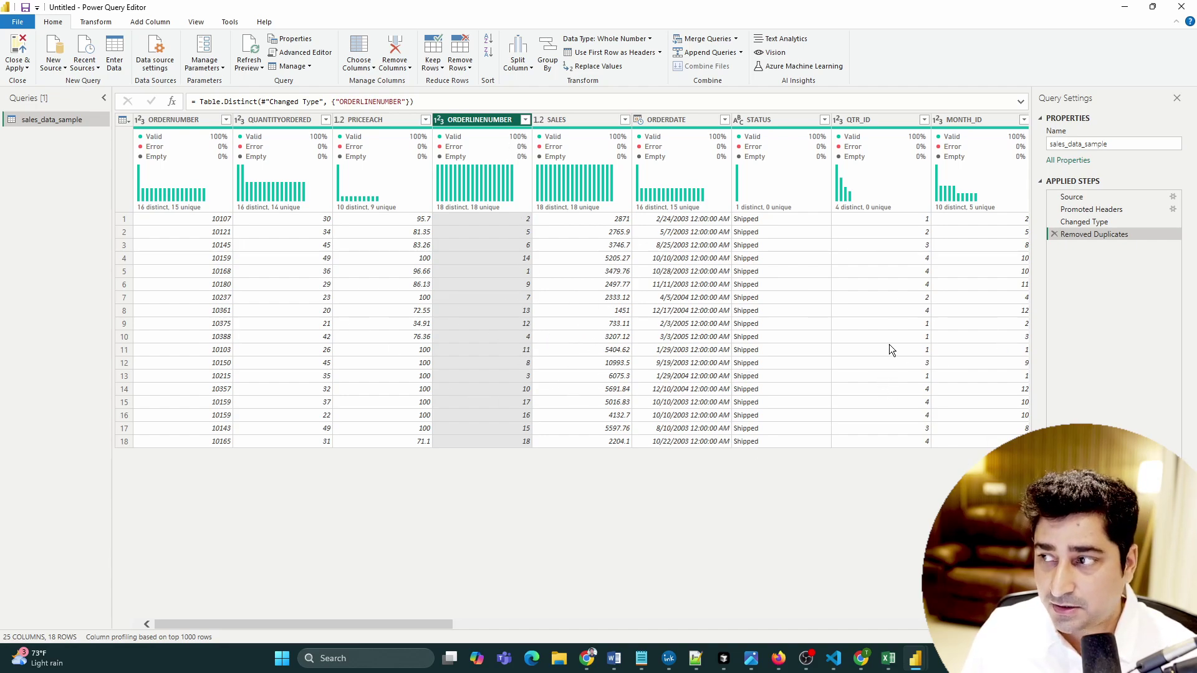
# Compare the data at the Changed Type and Removed Duplicates stages, and delete the Removed Duplicates step from the query.
pyautogui.rightClick(1132, 240)
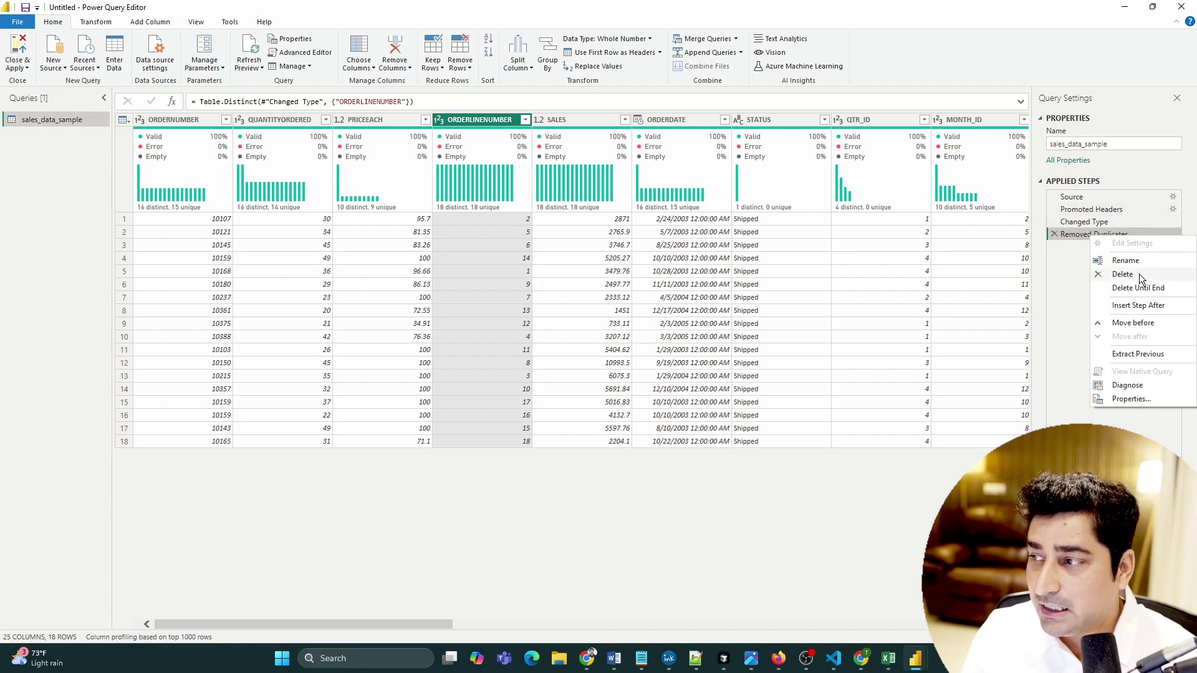
pyautogui.click(1089, 223)
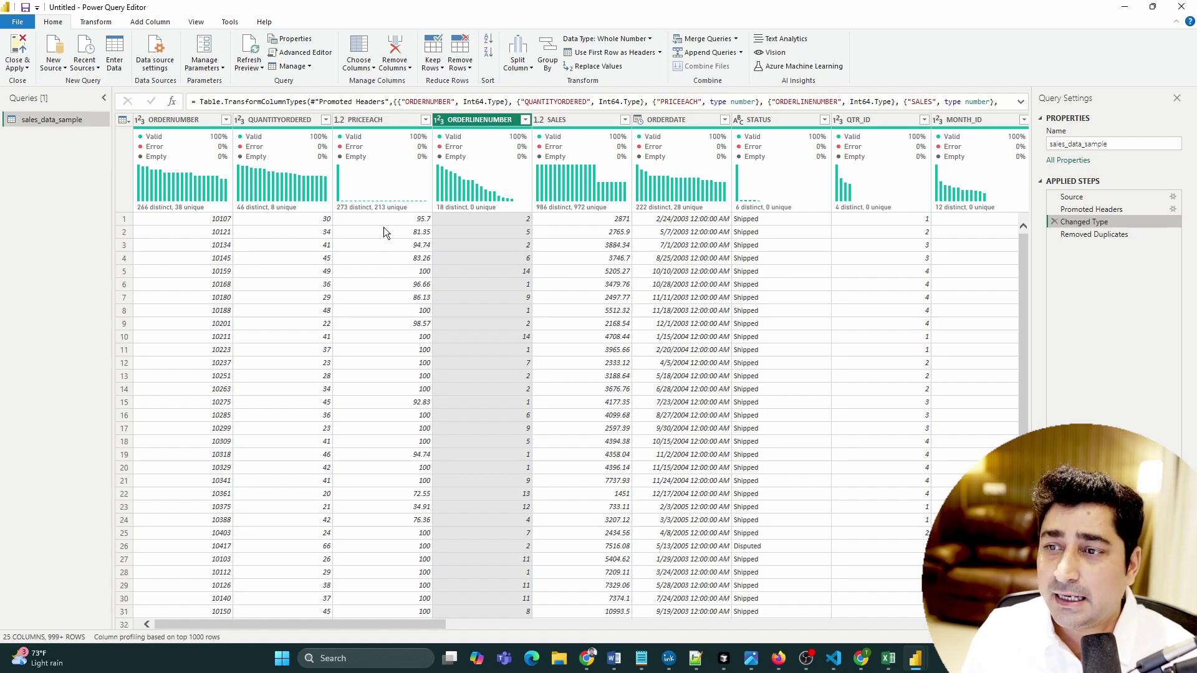
pyautogui.scroll(-5, 571, 336)
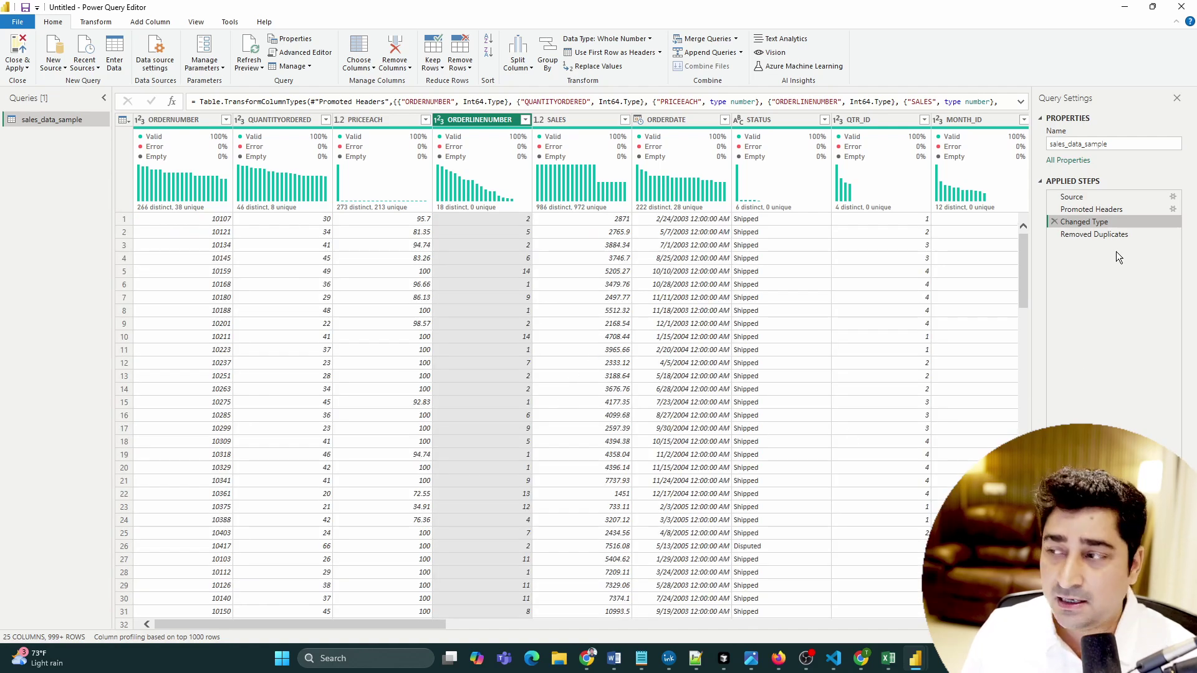
pyautogui.click(1075, 235)
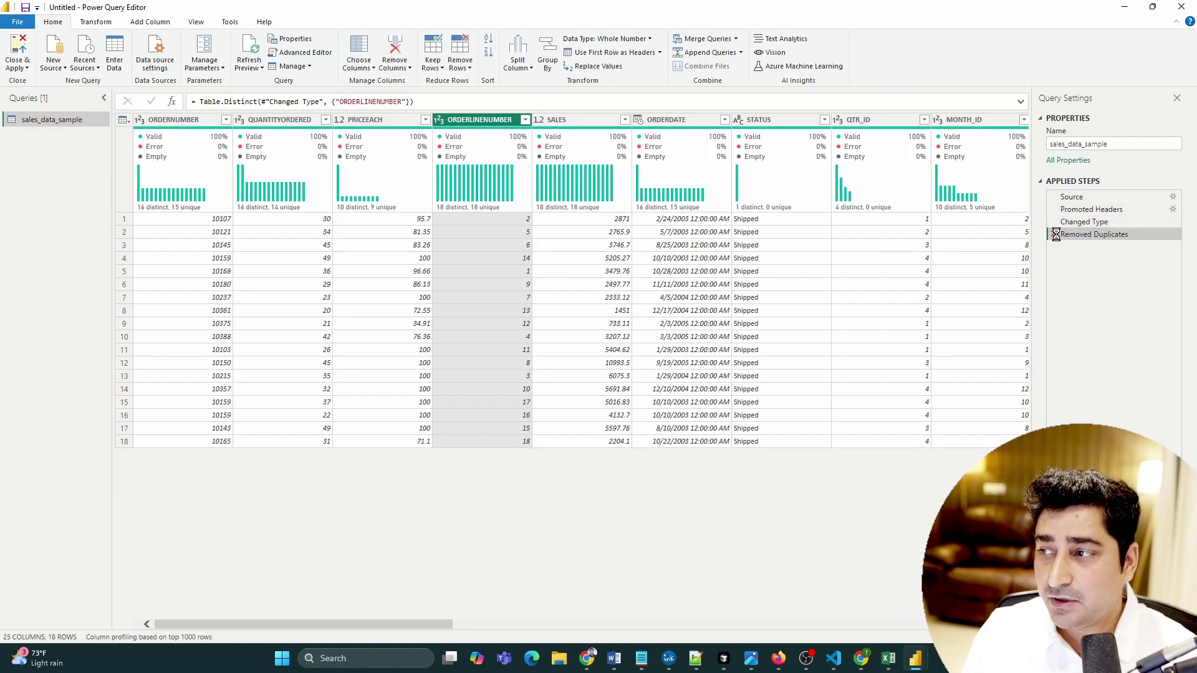
pyautogui.click(1055, 235)
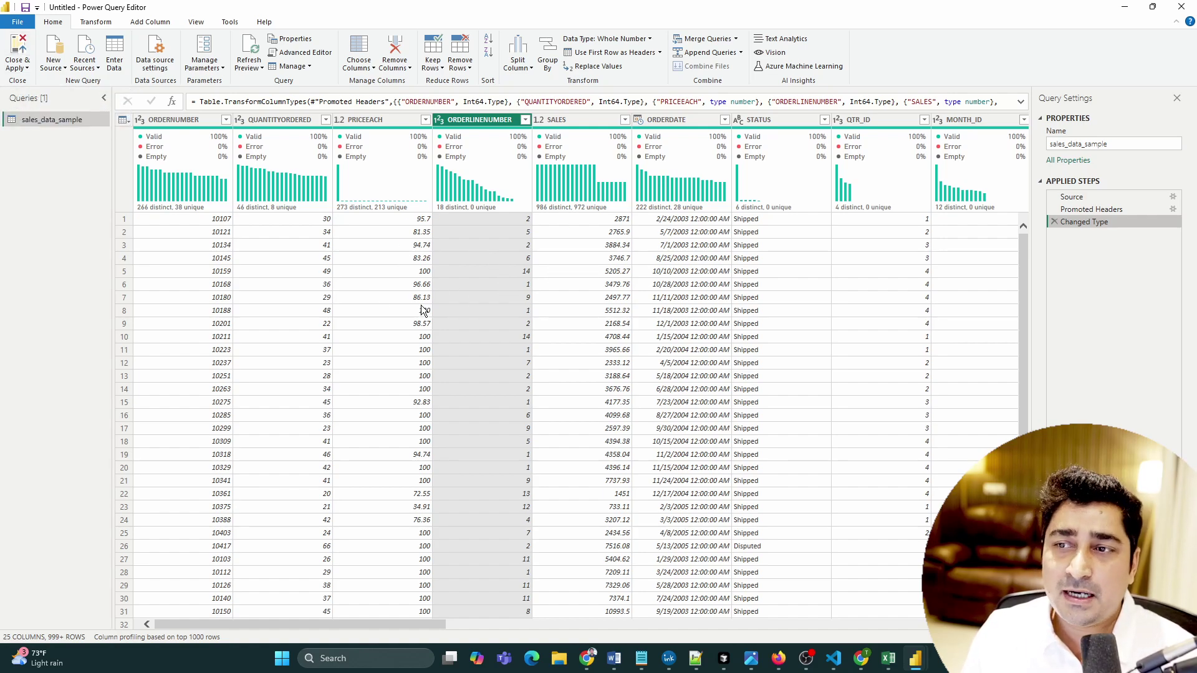
pyautogui.doubleClick(495, 120)
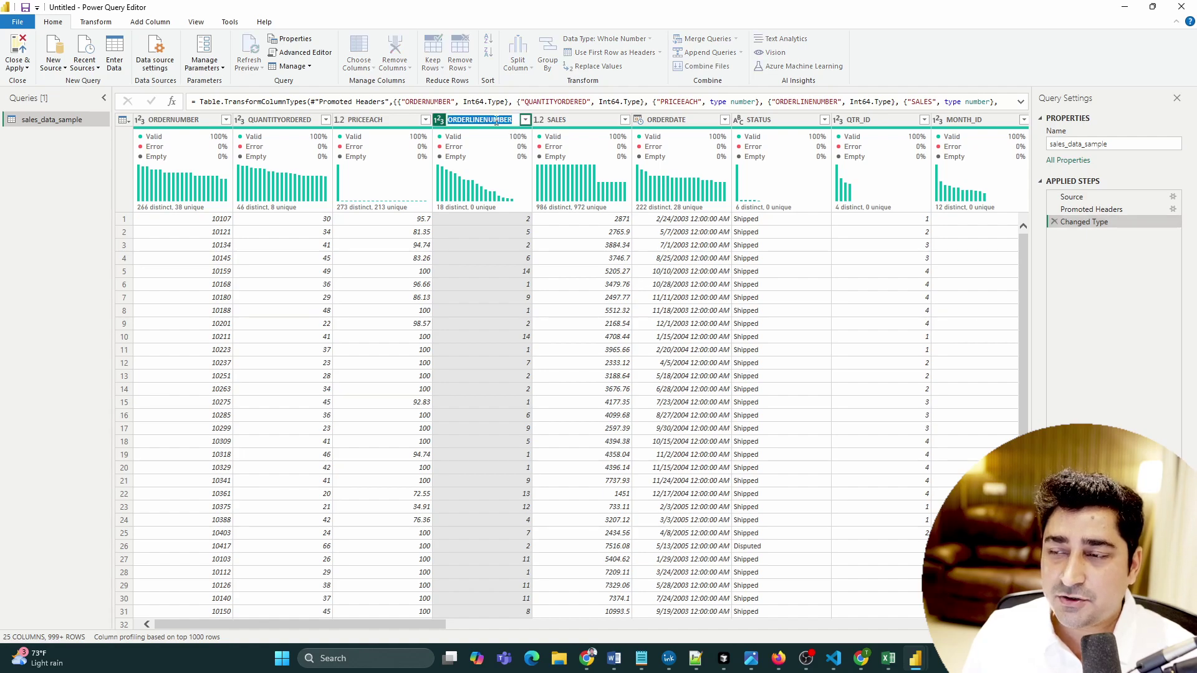
pyautogui.click(581, 121)
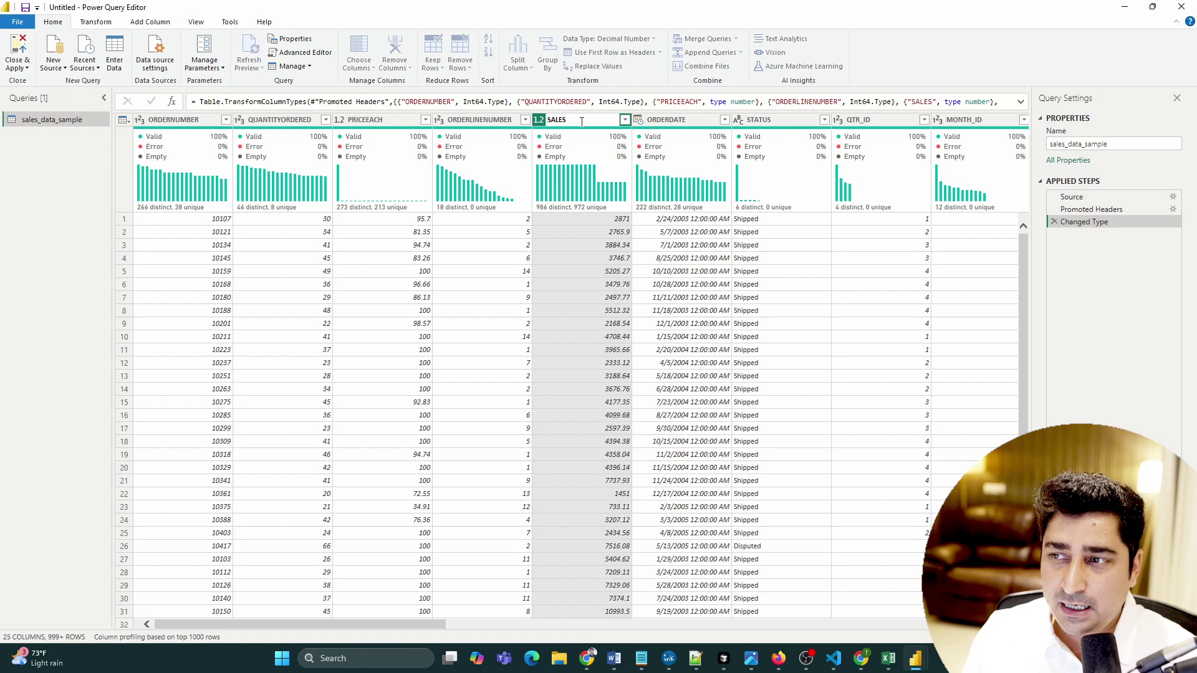
pyautogui.click(661, 122)
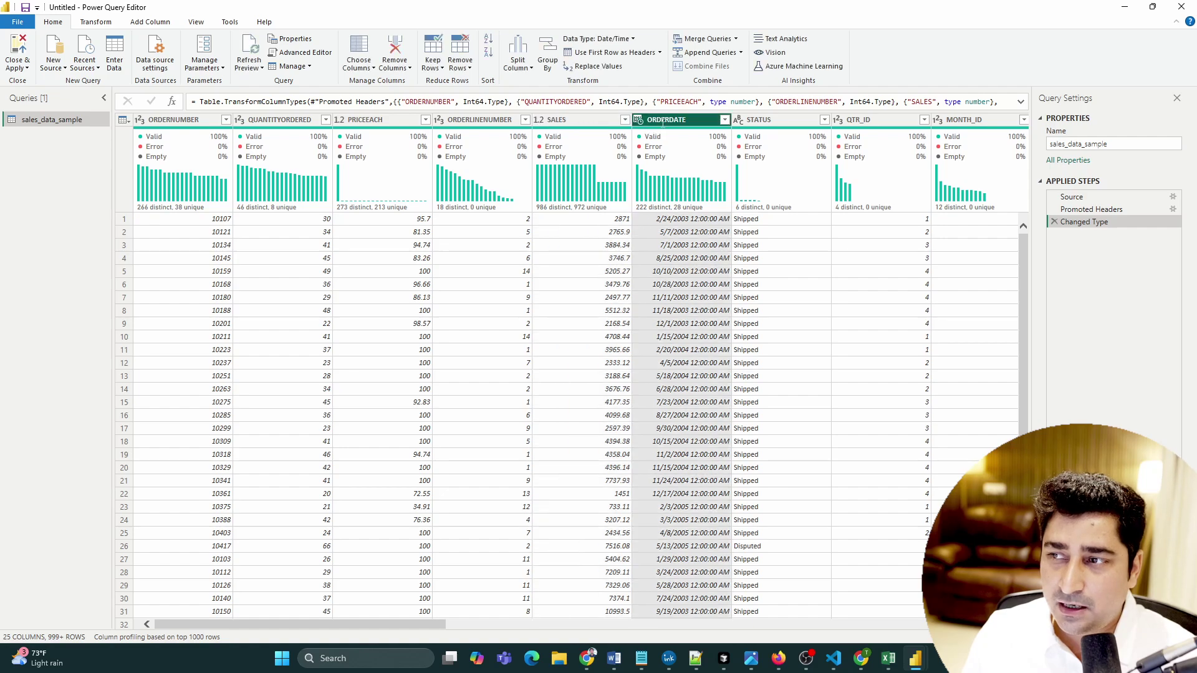
pyautogui.doubleClick(283, 119)
pyautogui.press('Return')
pyautogui.click(171, 122)
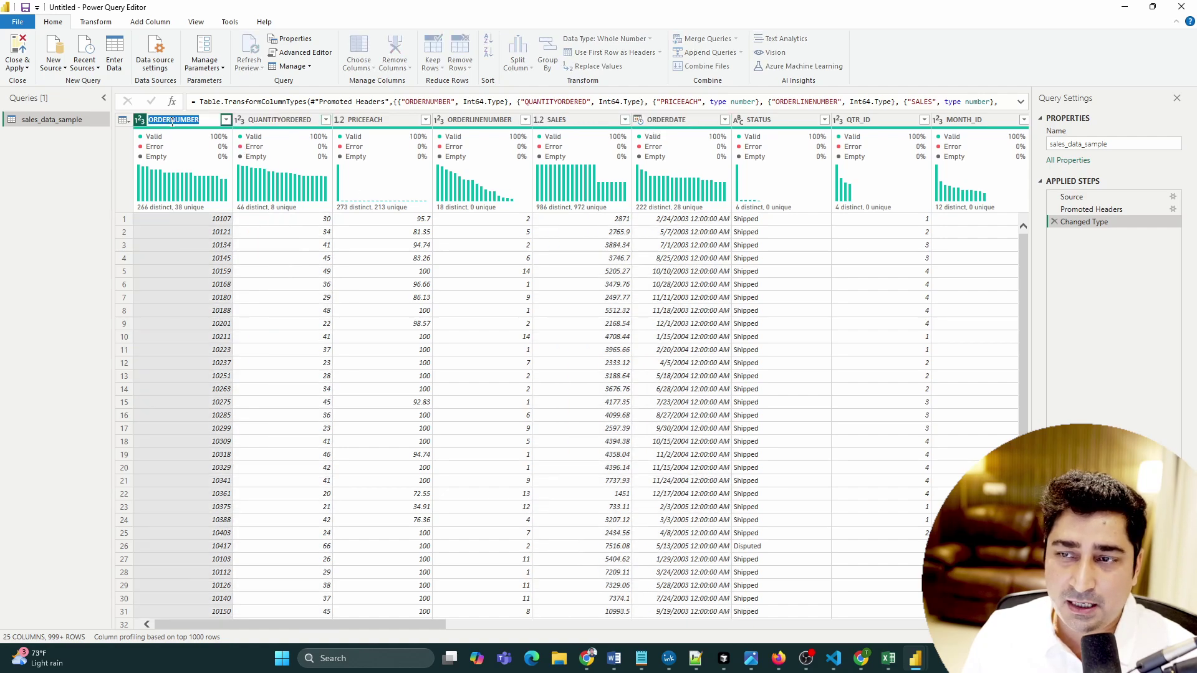
pyautogui.doubleClick(172, 120)
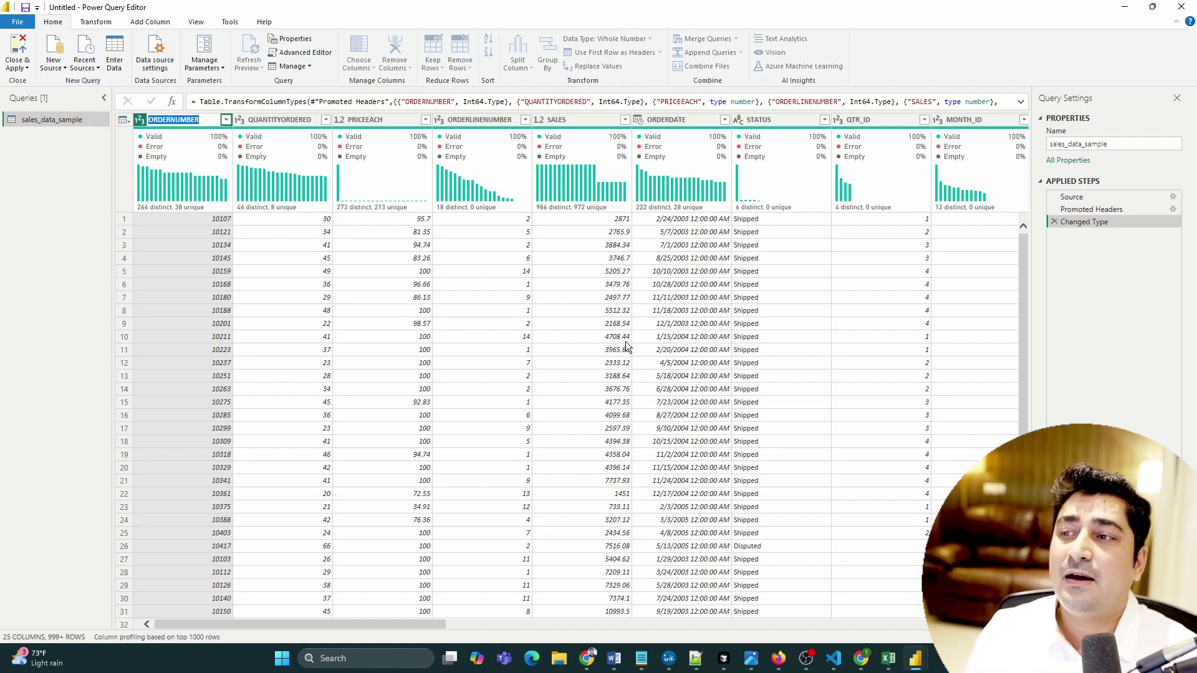
pyautogui.press('Return')
# Filter the SALES column to keep only rows greater than 1000, and look through the filtered rows.
pyautogui.click(626, 120)
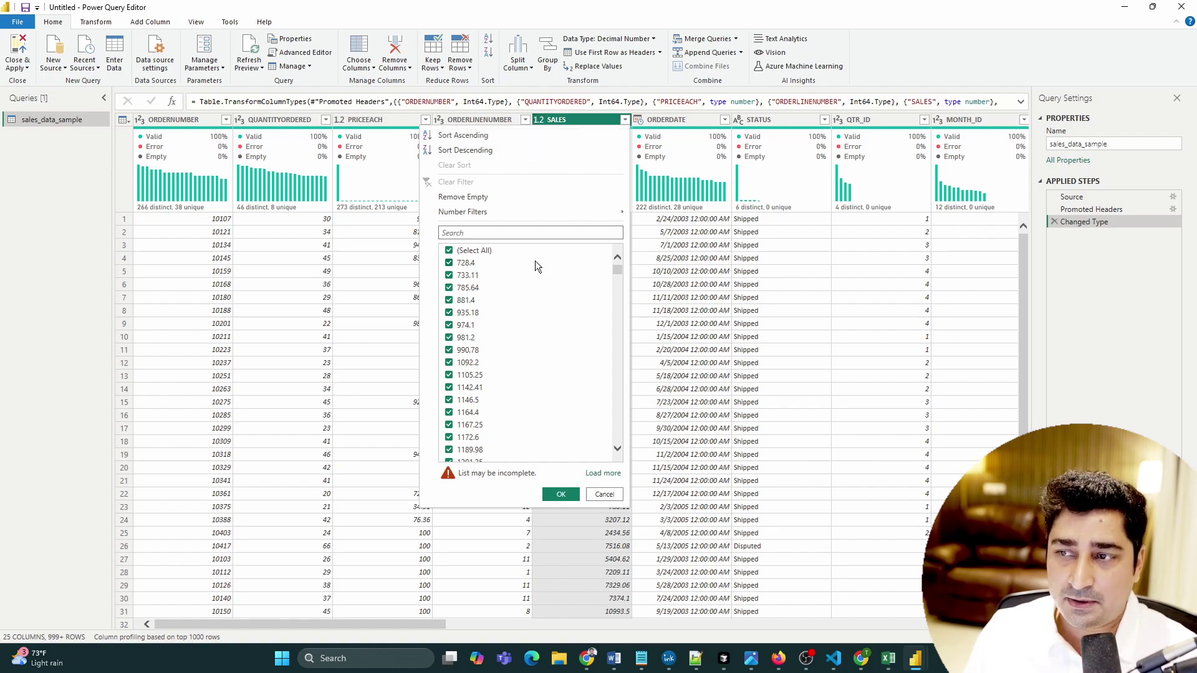
pyautogui.moveTo(485, 214)
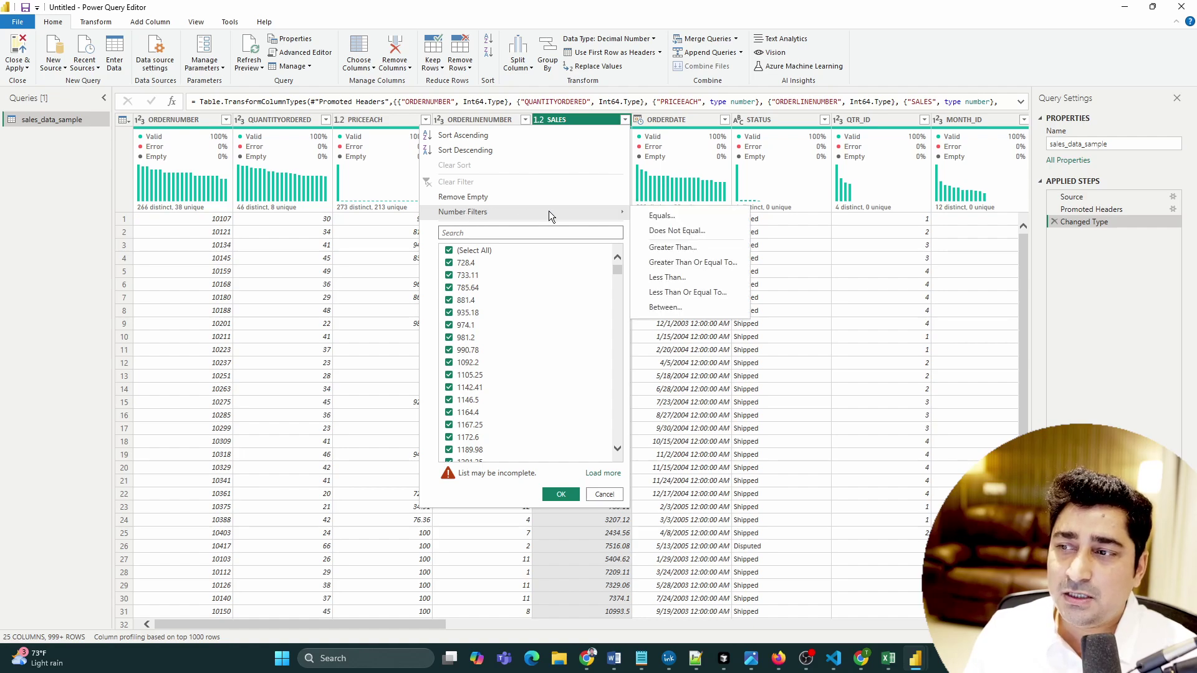
pyautogui.click(674, 249)
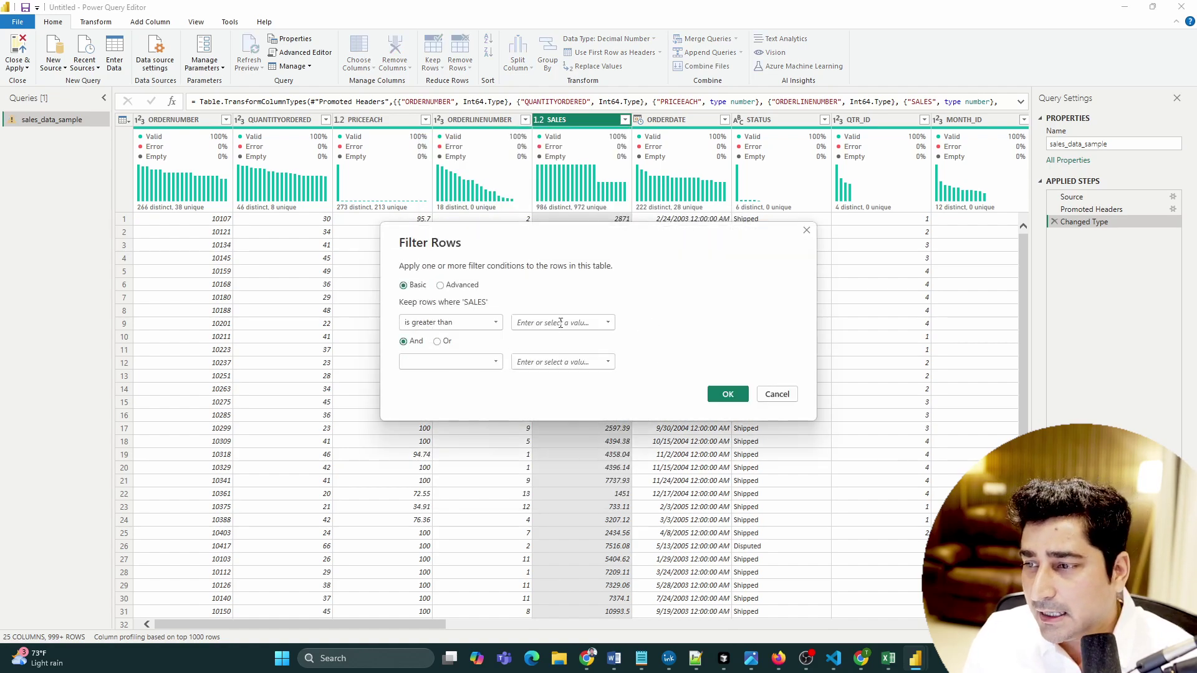
pyautogui.click(560, 321)
pyautogui.write('1000')
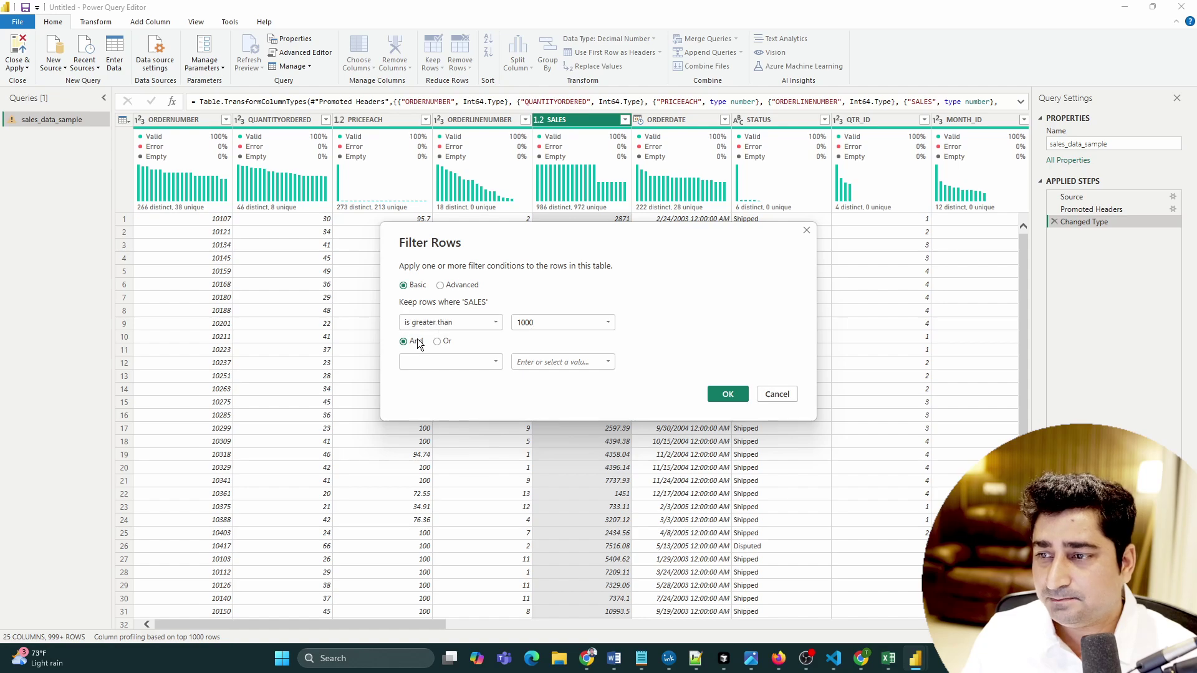
pyautogui.click(729, 396)
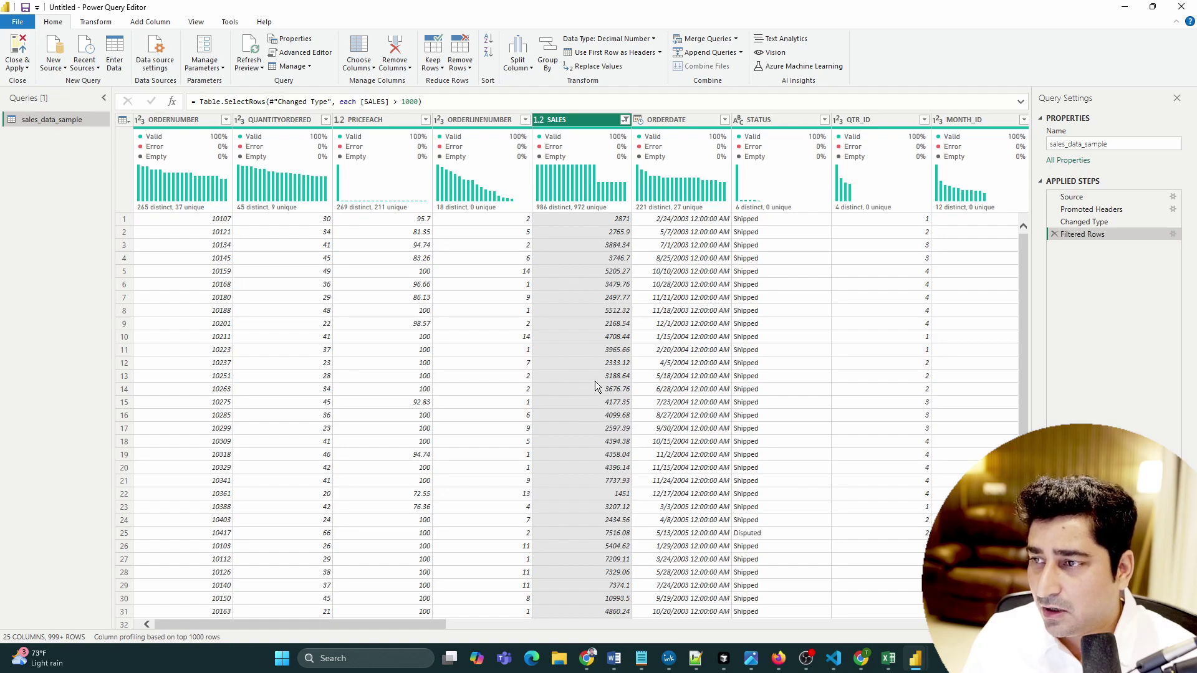
pyautogui.scroll(-20, 582, 300)
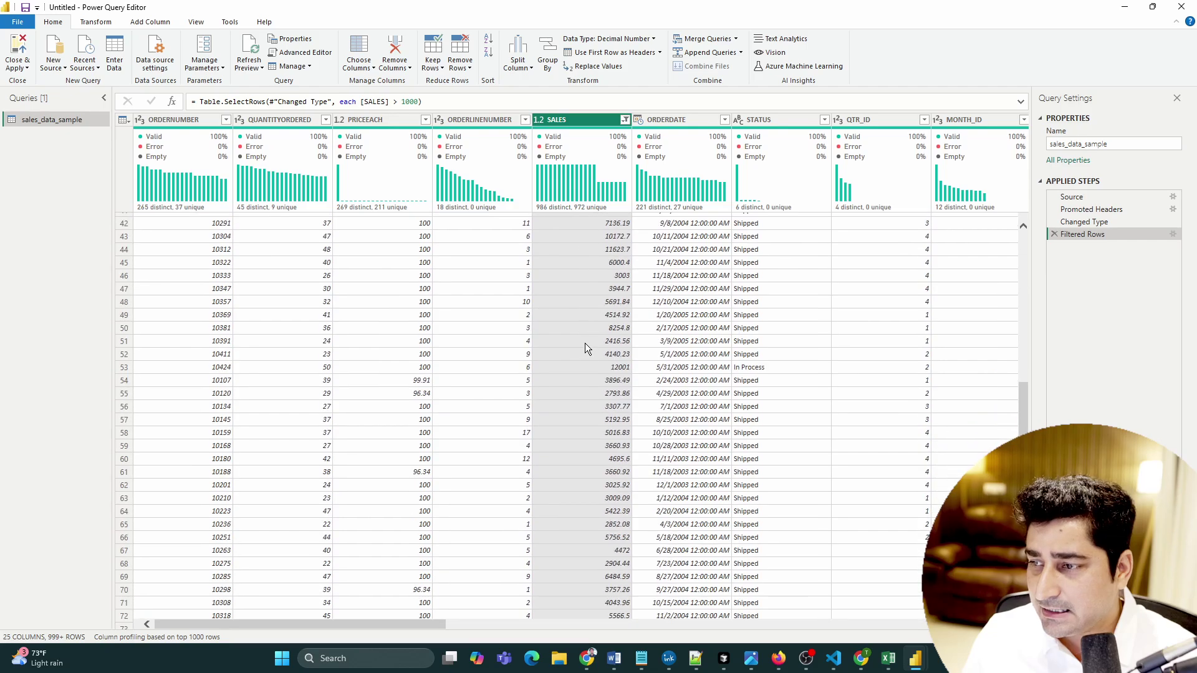
pyautogui.scroll(20, 582, 360)
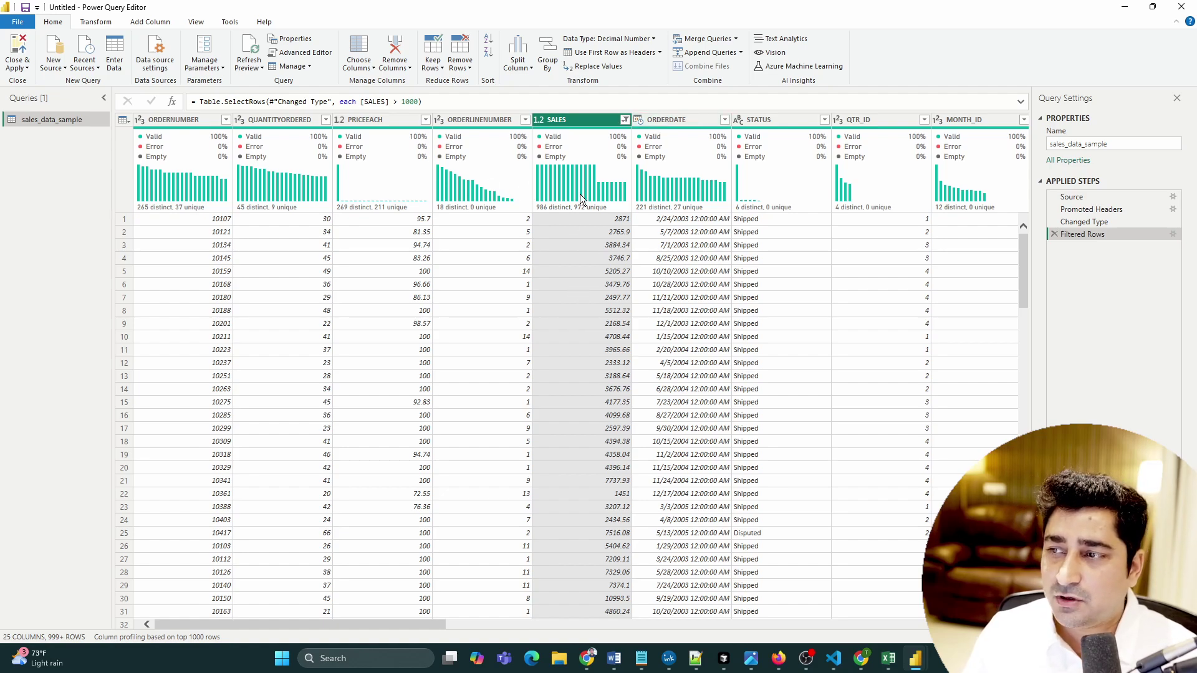
# Examine the date/time filter options available for the ORDERDATE column.
pyautogui.click(725, 120)
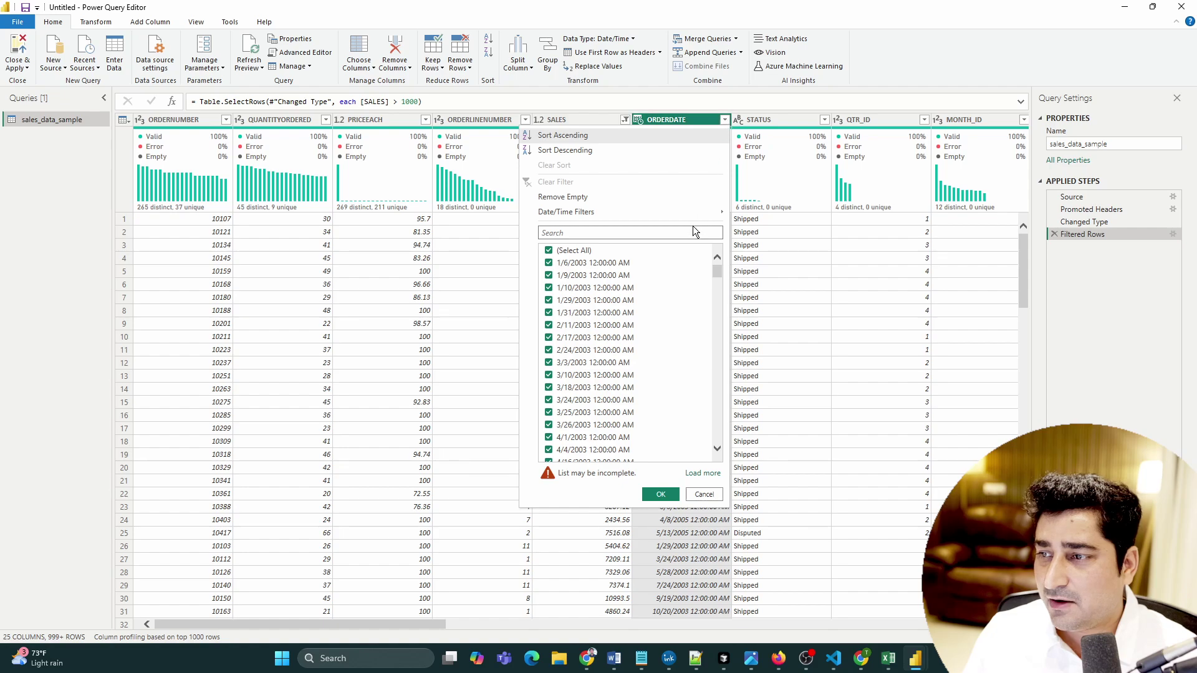
pyautogui.moveTo(649, 207)
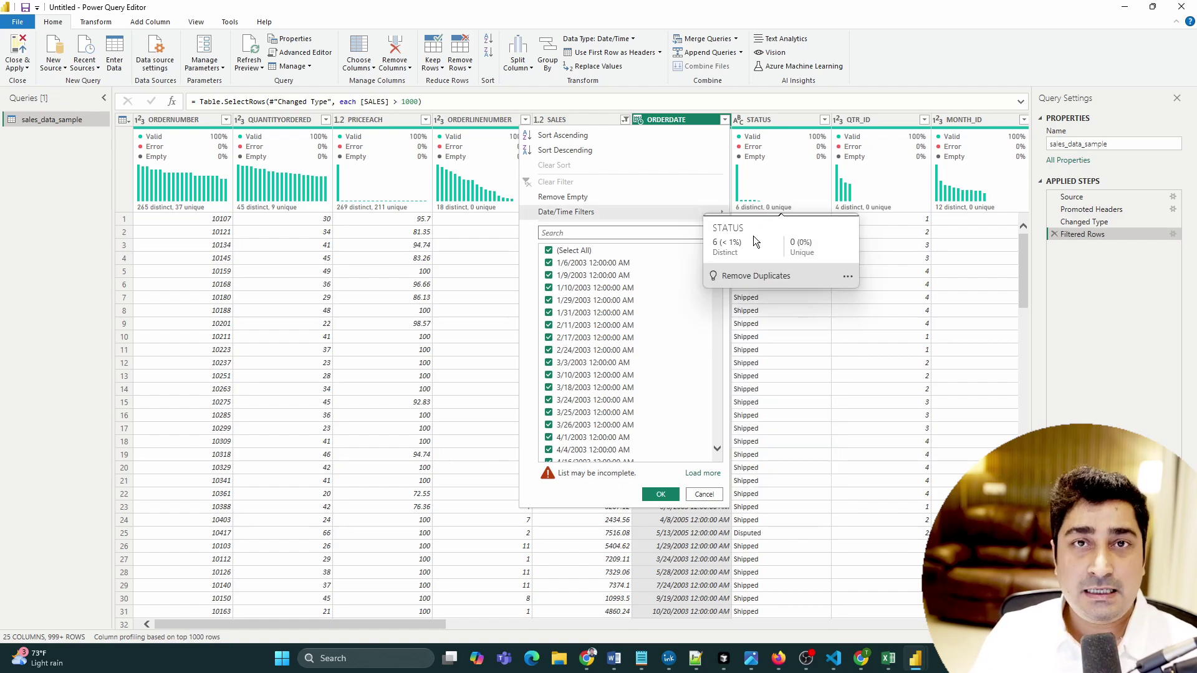
pyautogui.moveTo(715, 214)
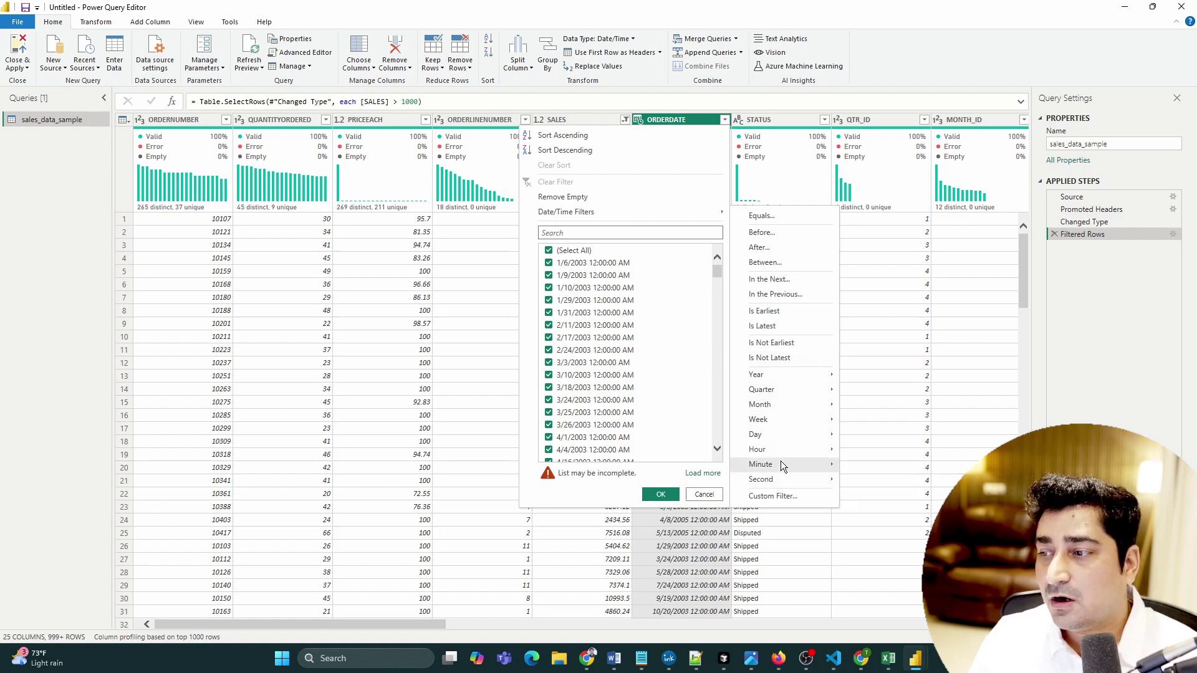
pyautogui.moveTo(783, 446)
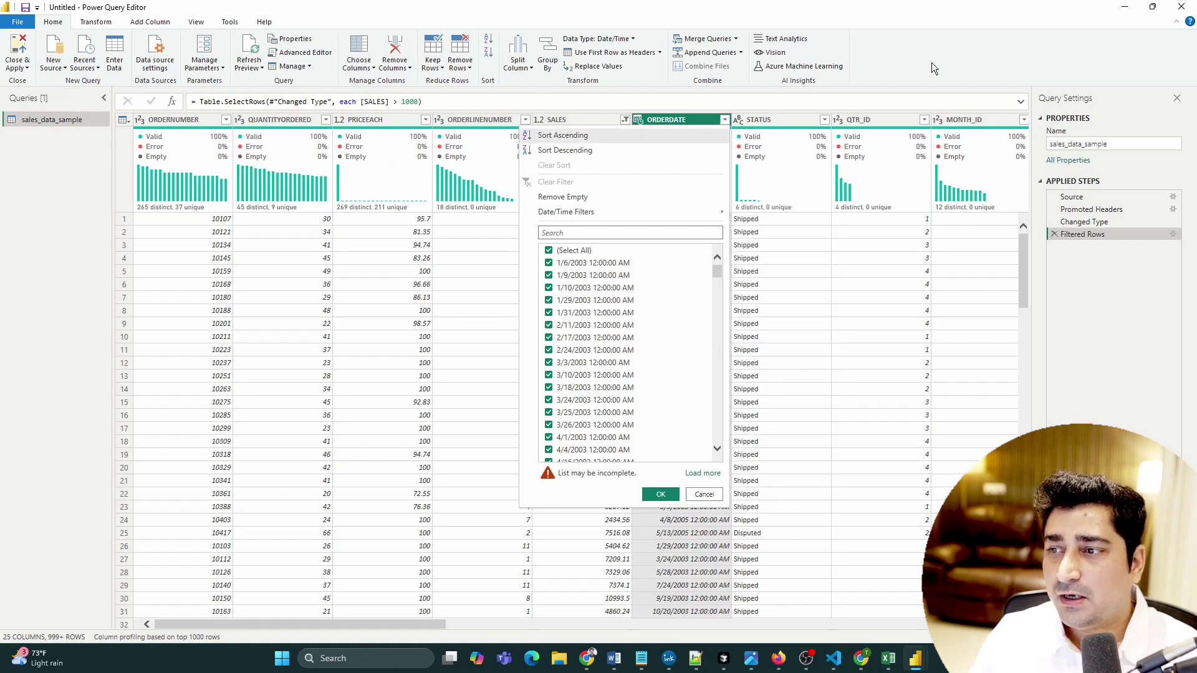
# Filter the SALES column to keep only the values 1092.2, 1105.25, 1142.41 and 1146.5.
pyautogui.click(625, 120)
pyautogui.click(471, 250)
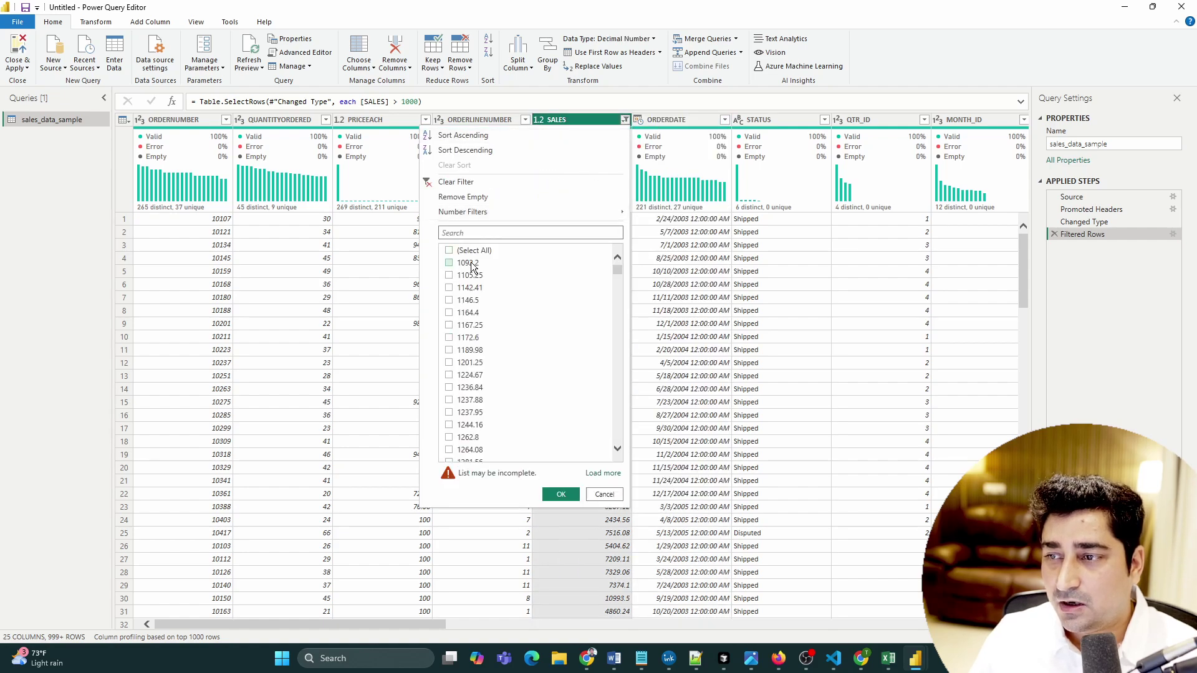
pyautogui.click(468, 263)
pyautogui.click(470, 275)
pyautogui.click(470, 287)
pyautogui.click(469, 300)
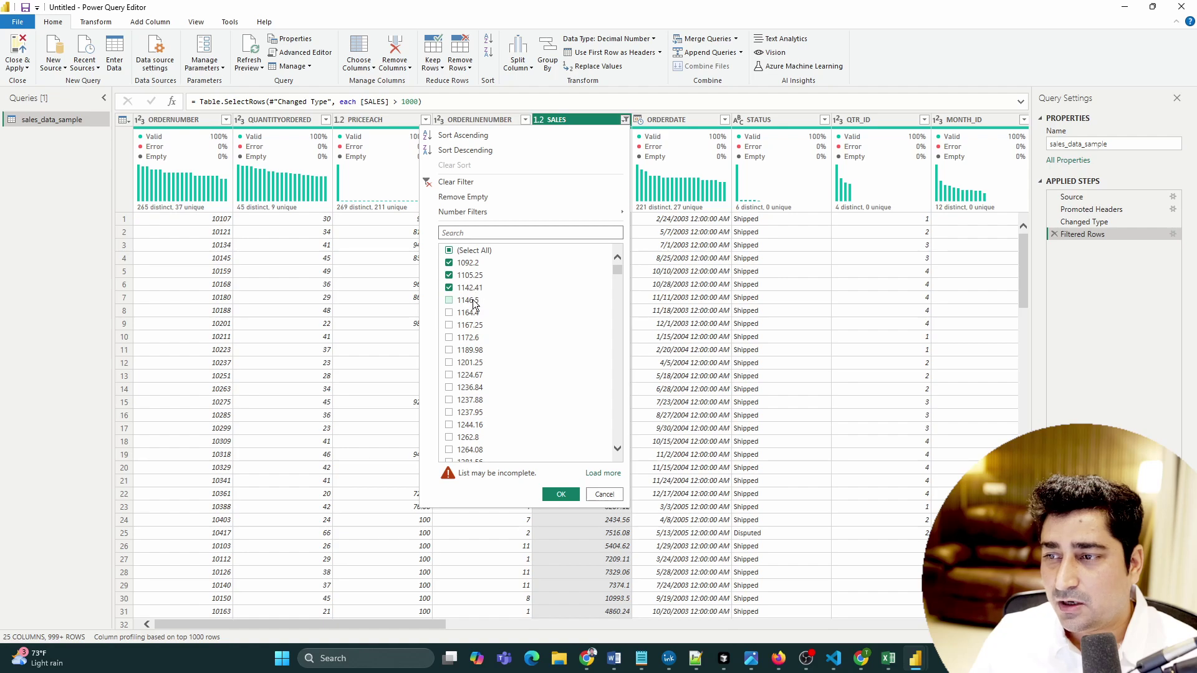
pyautogui.click(562, 495)
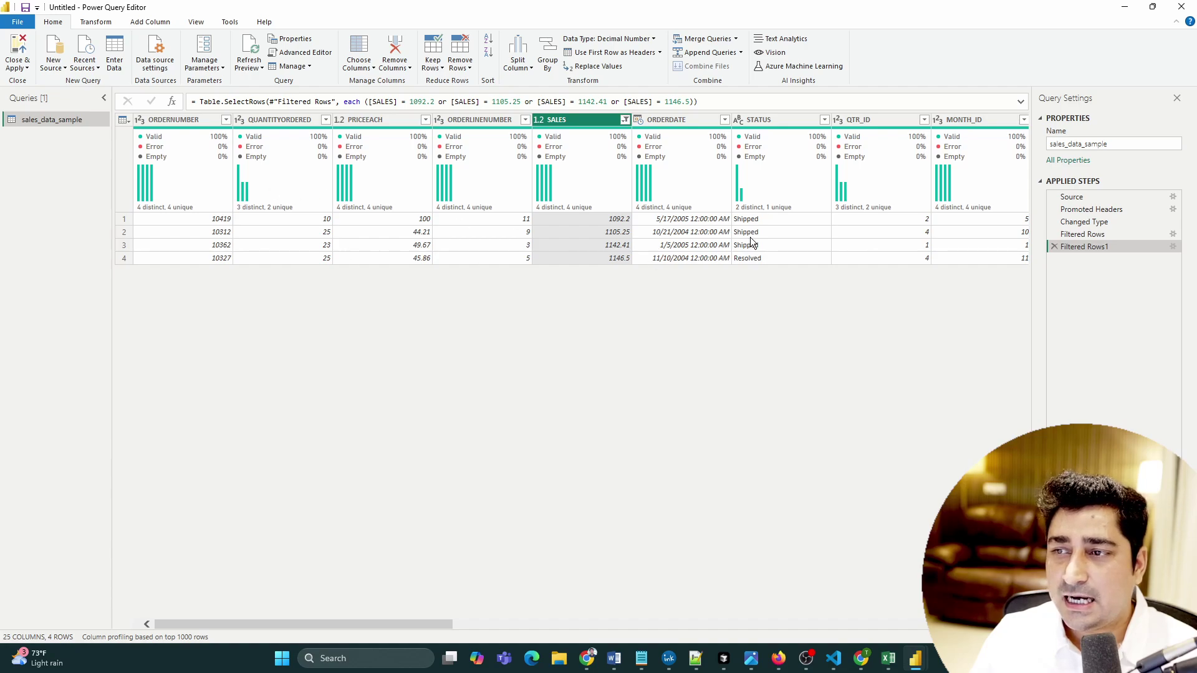
# Check the number filter options for the SALES column and clear its four-value filter.
pyautogui.click(625, 120)
pyautogui.moveTo(568, 212)
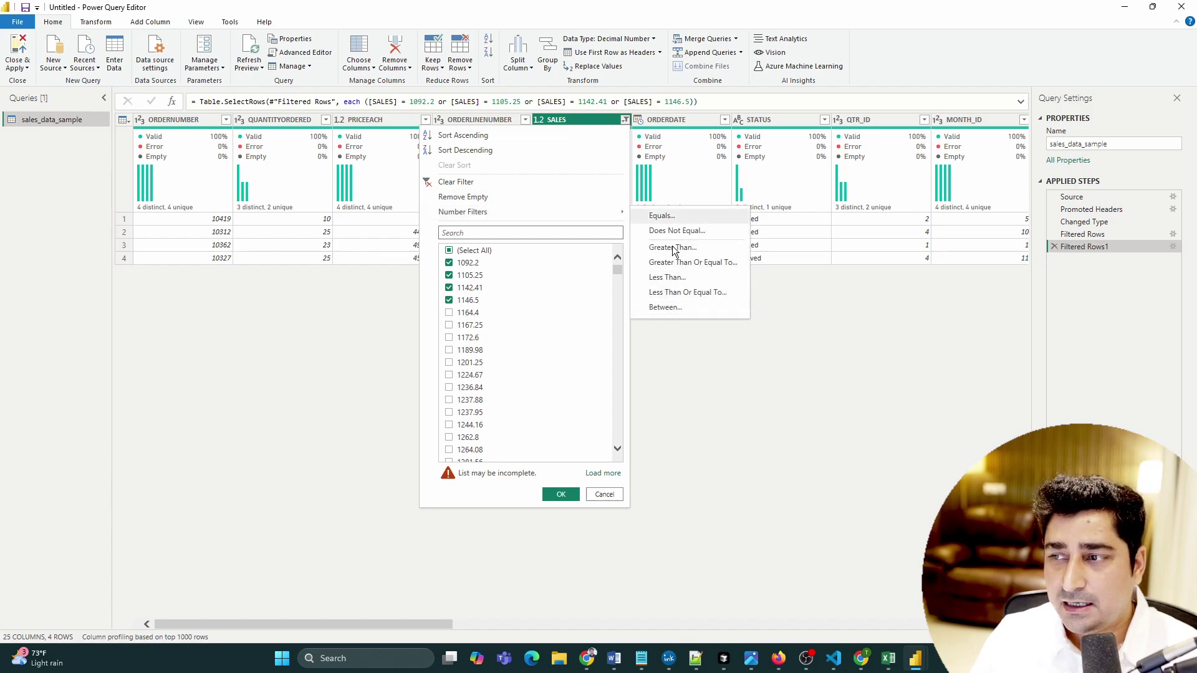
pyautogui.click(480, 184)
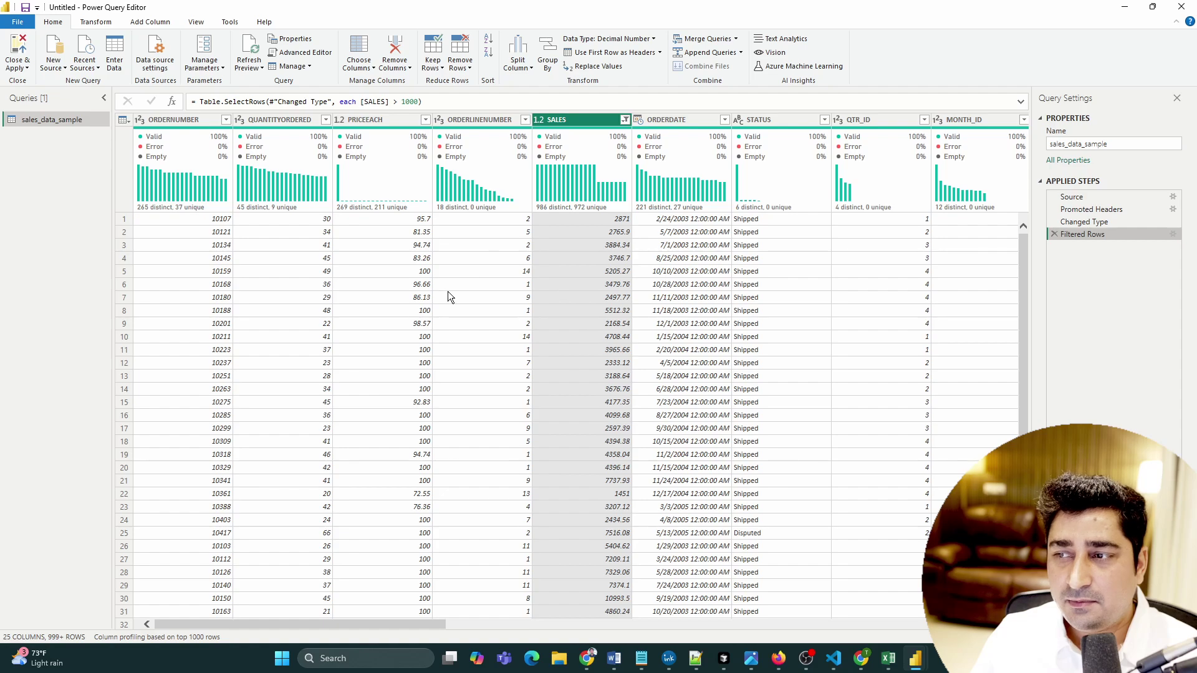
# Sort the table by the SALES column in ascending order, and change the sort to descending.
pyautogui.click(625, 119)
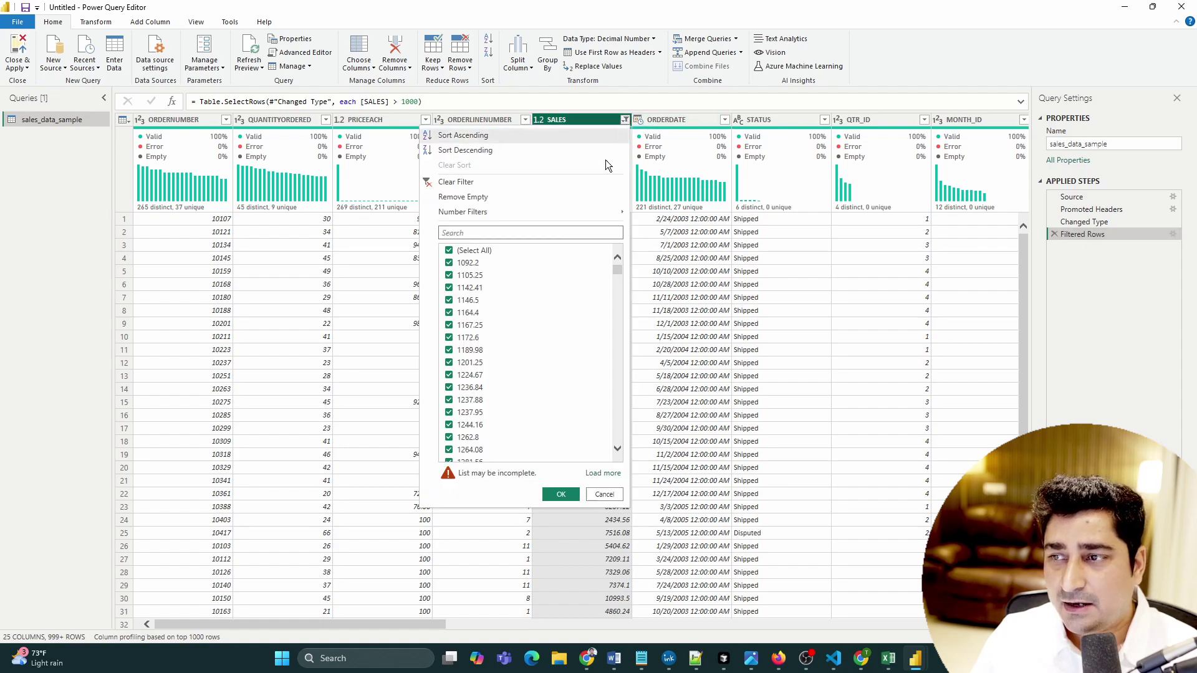
pyautogui.click(493, 135)
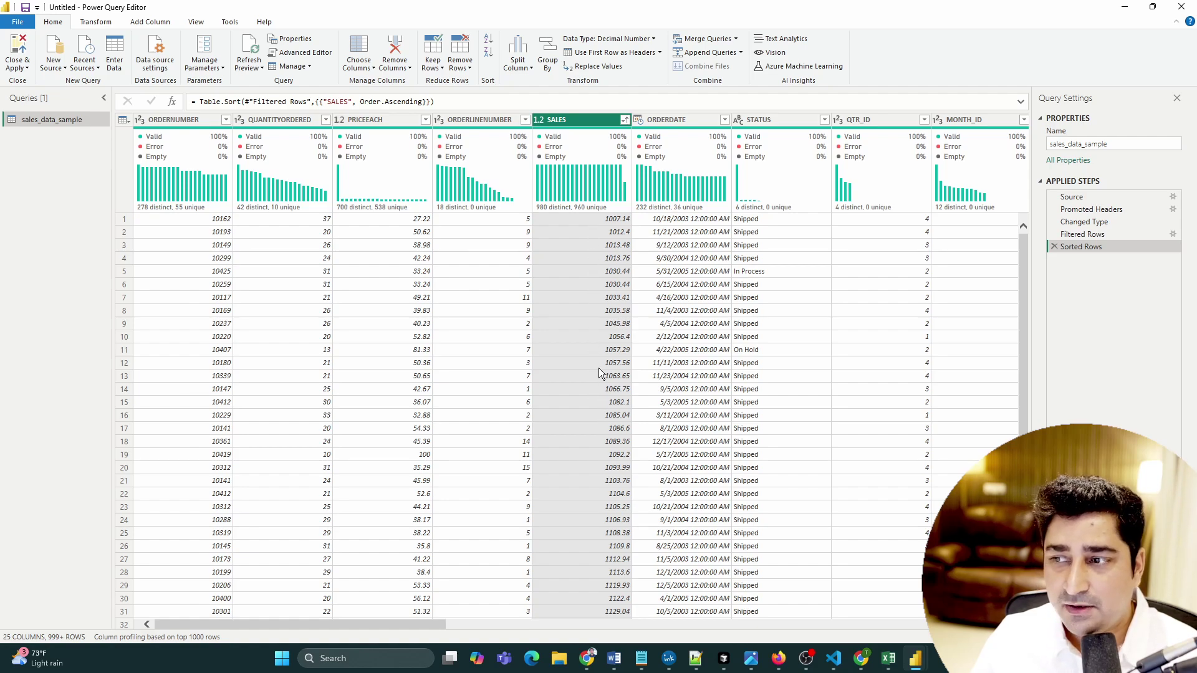
pyautogui.click(625, 121)
pyautogui.click(469, 148)
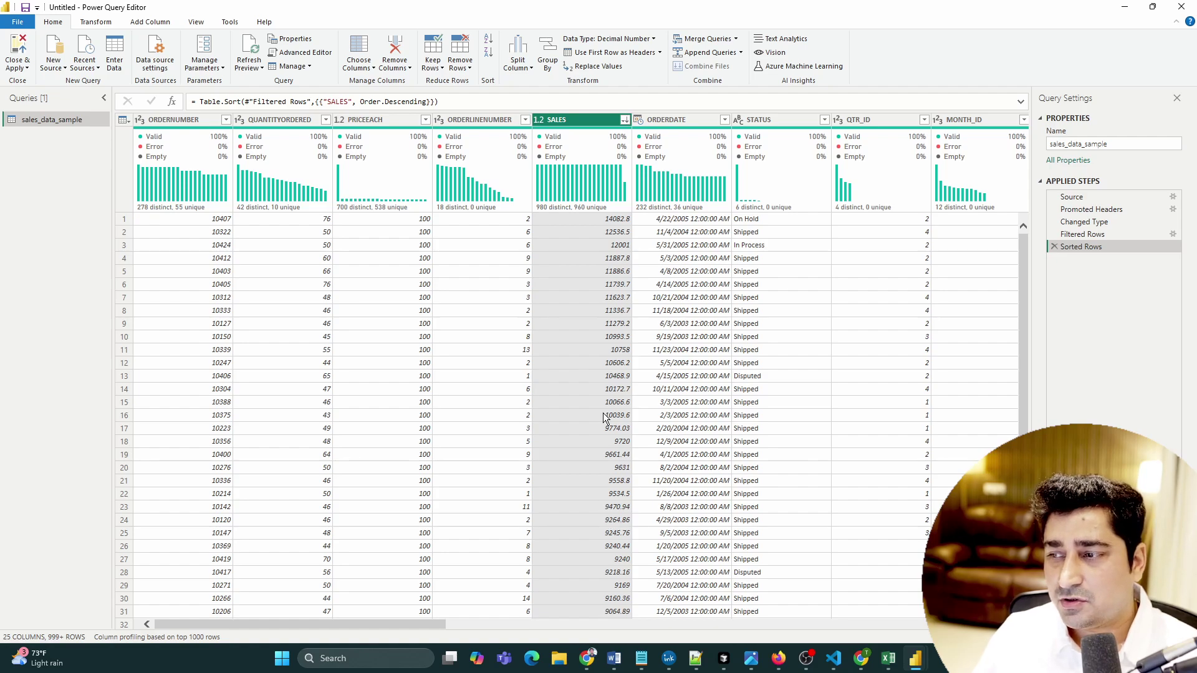
# Filter the STATUS column with a text filter to keep rows that begin with "d".
pyautogui.click(824, 120)
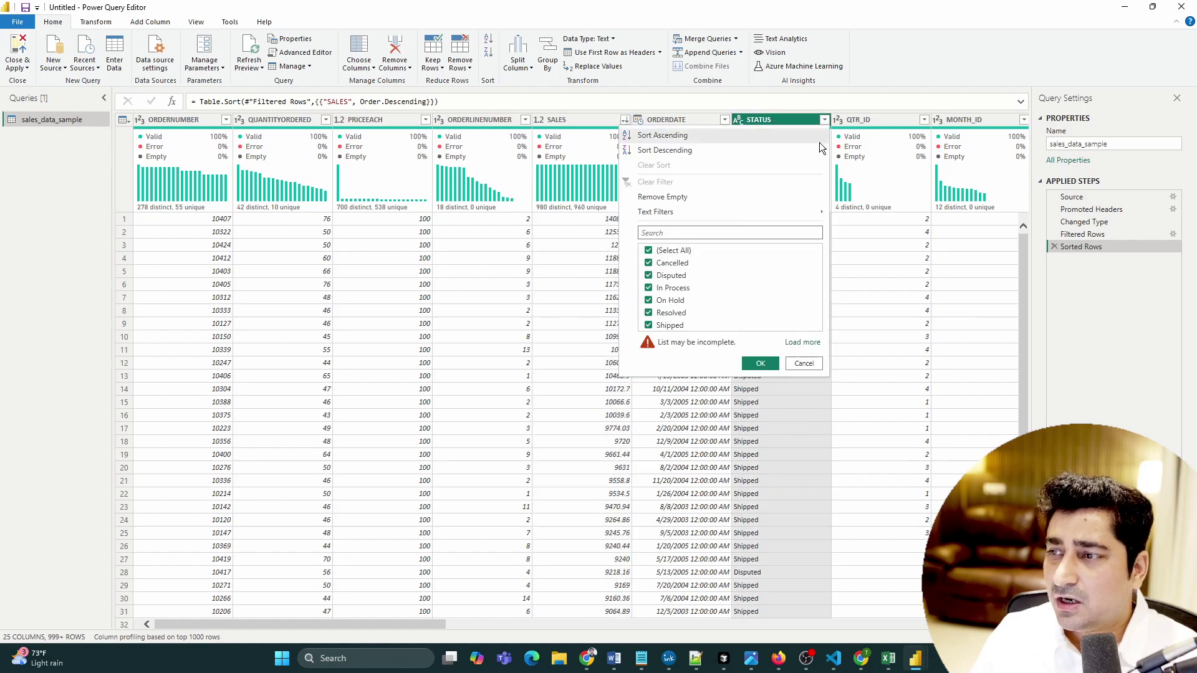
pyautogui.moveTo(773, 214)
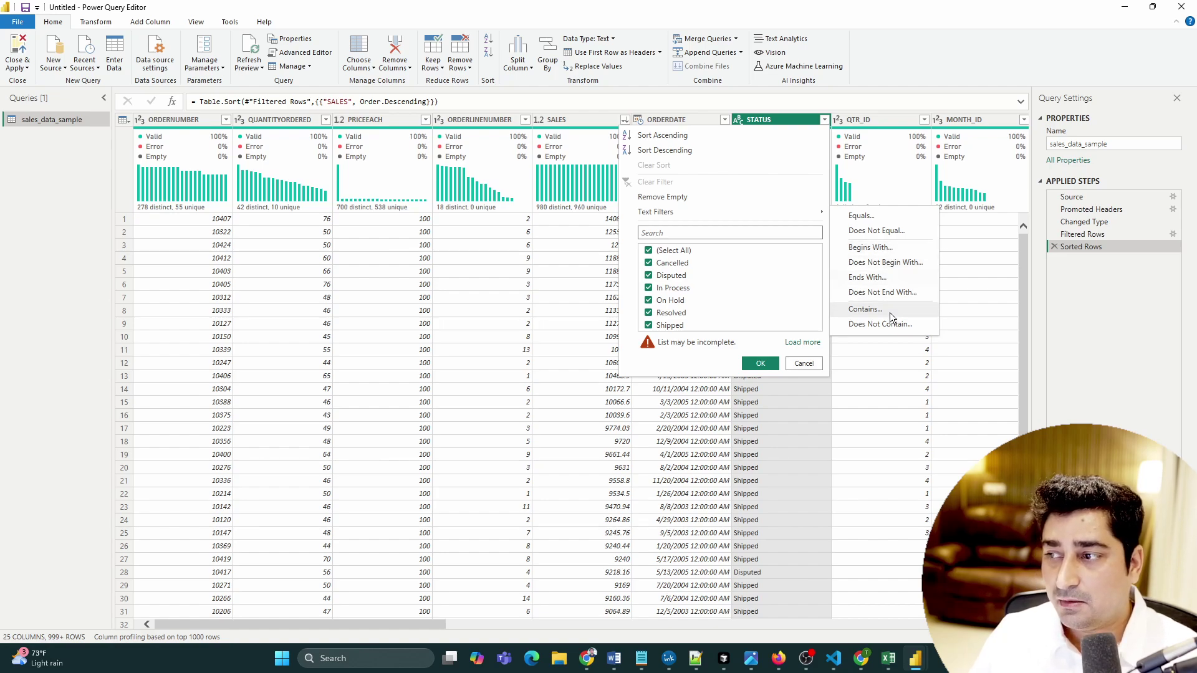
pyautogui.click(871, 248)
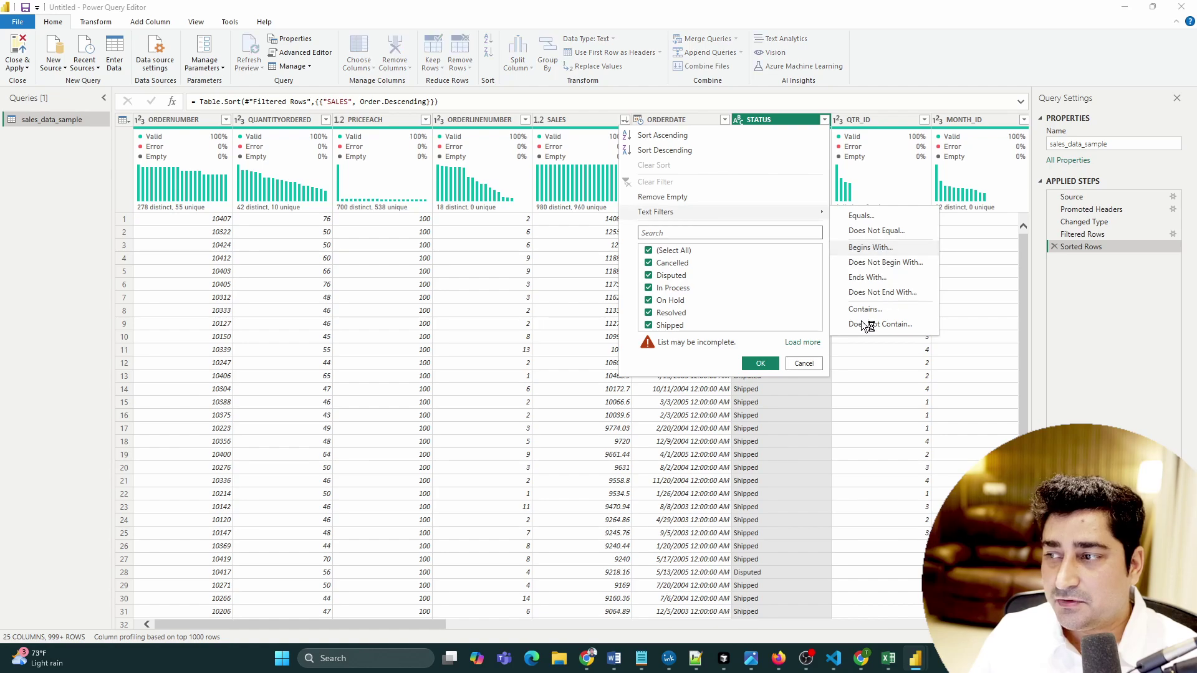
pyautogui.click(568, 325)
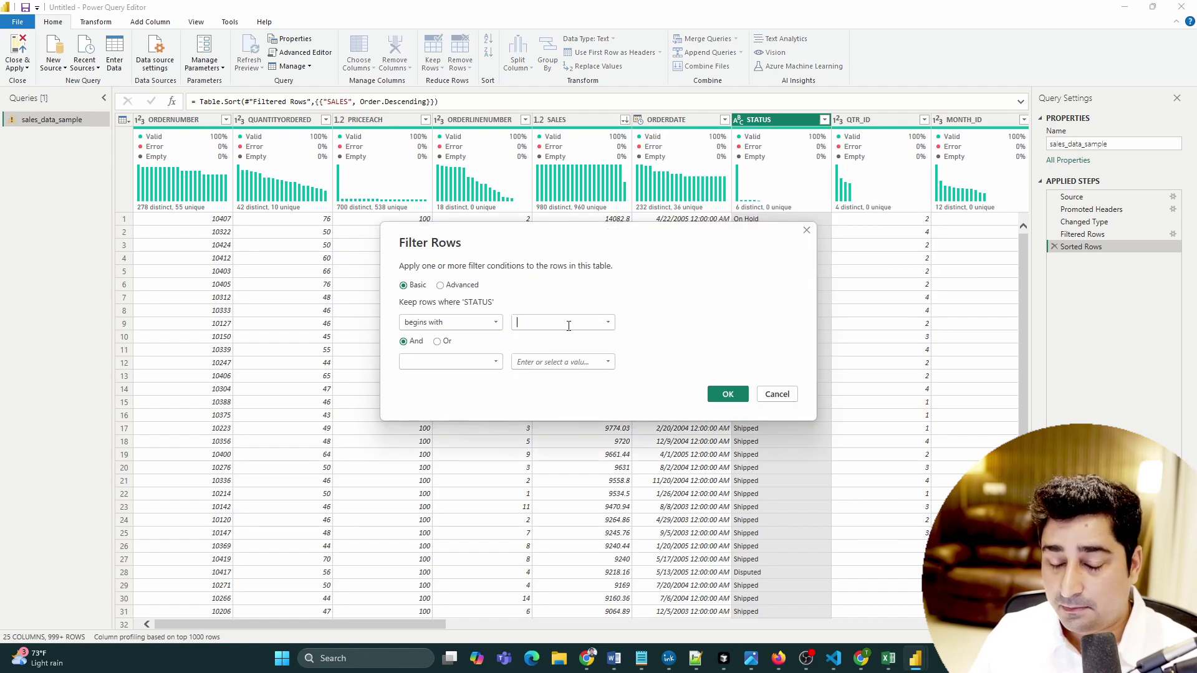
pyautogui.write('d')
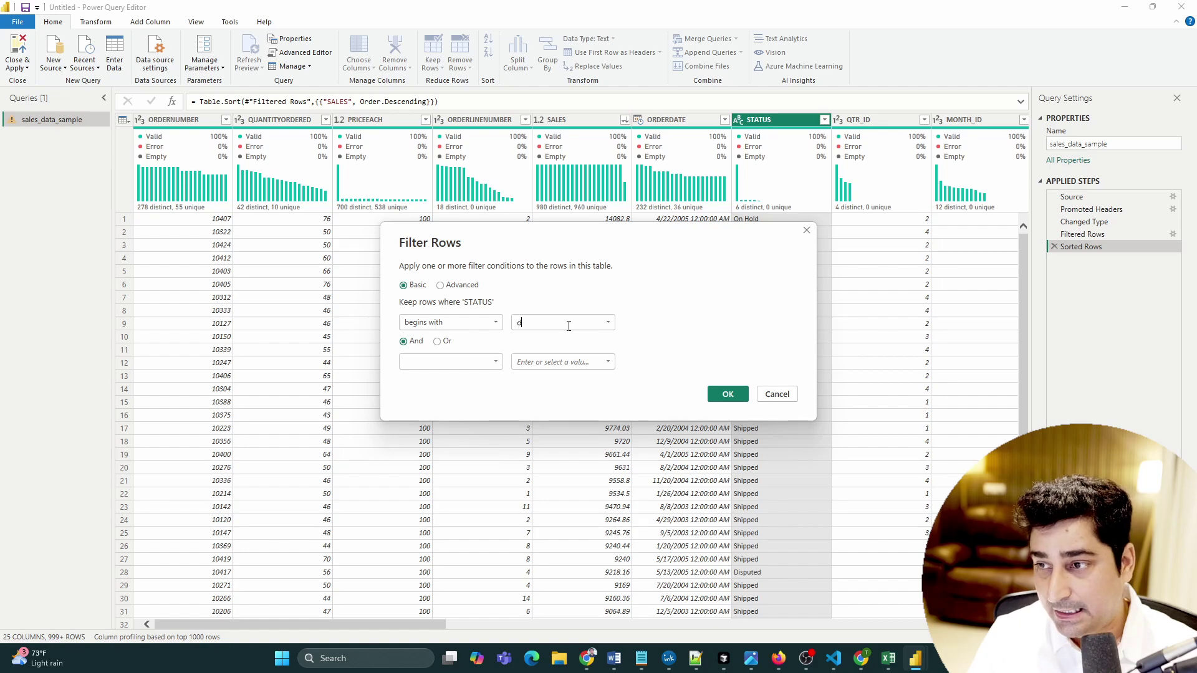
pyautogui.click(731, 394)
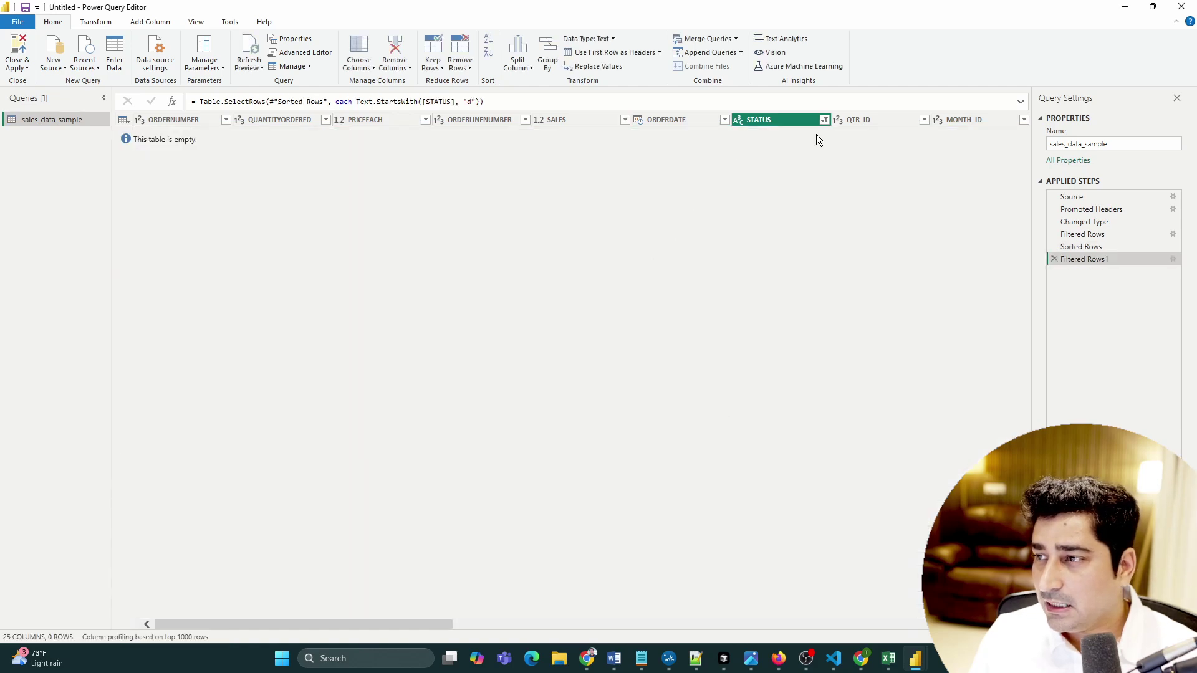
# Add another text filter on the STATUS column to keep rows that begin with "D".
pyautogui.click(825, 120)
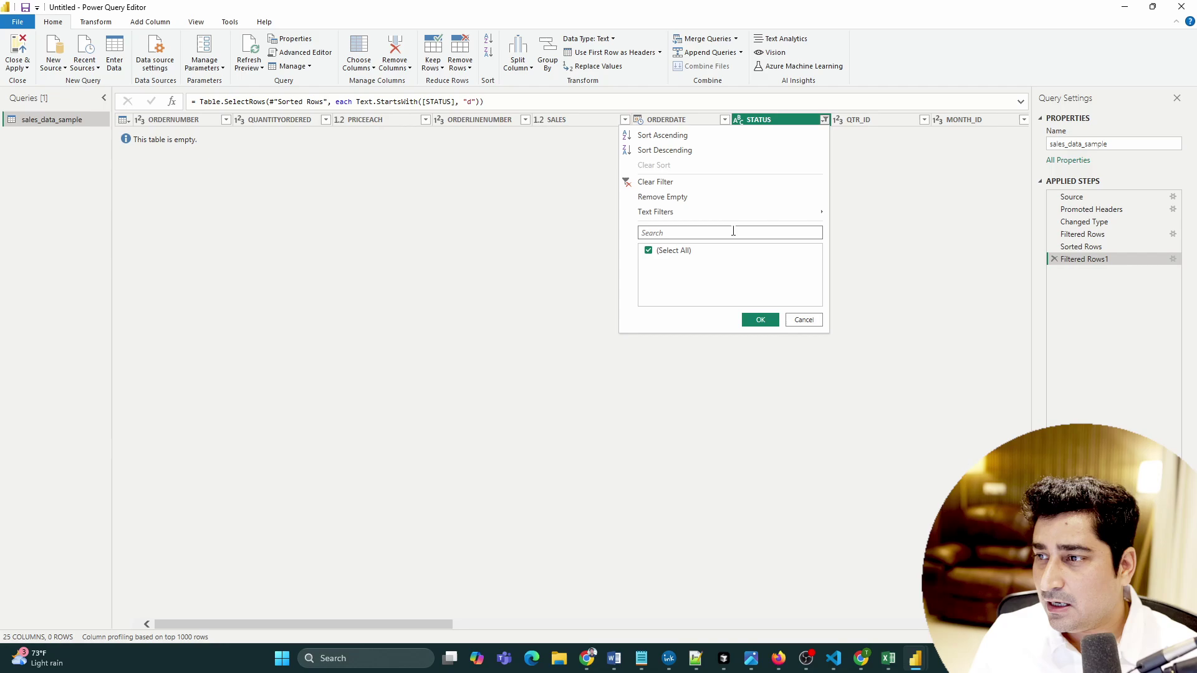
pyautogui.click(882, 248)
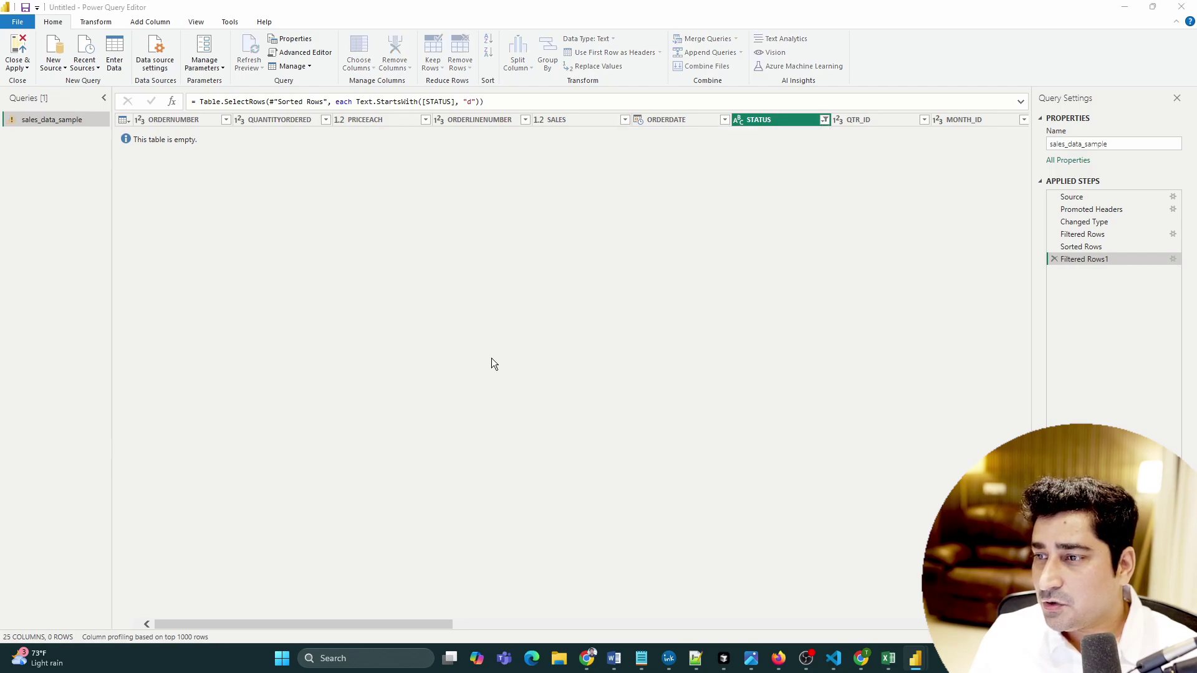
pyautogui.click(560, 320)
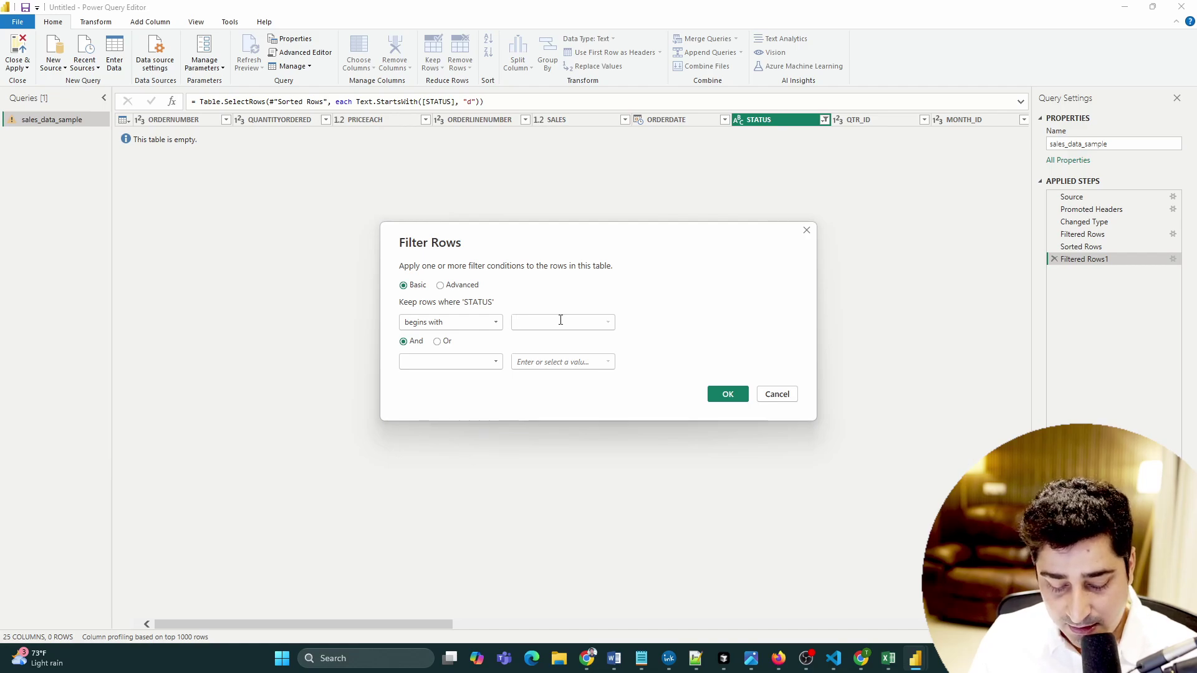
pyautogui.write('D')
pyautogui.click(728, 395)
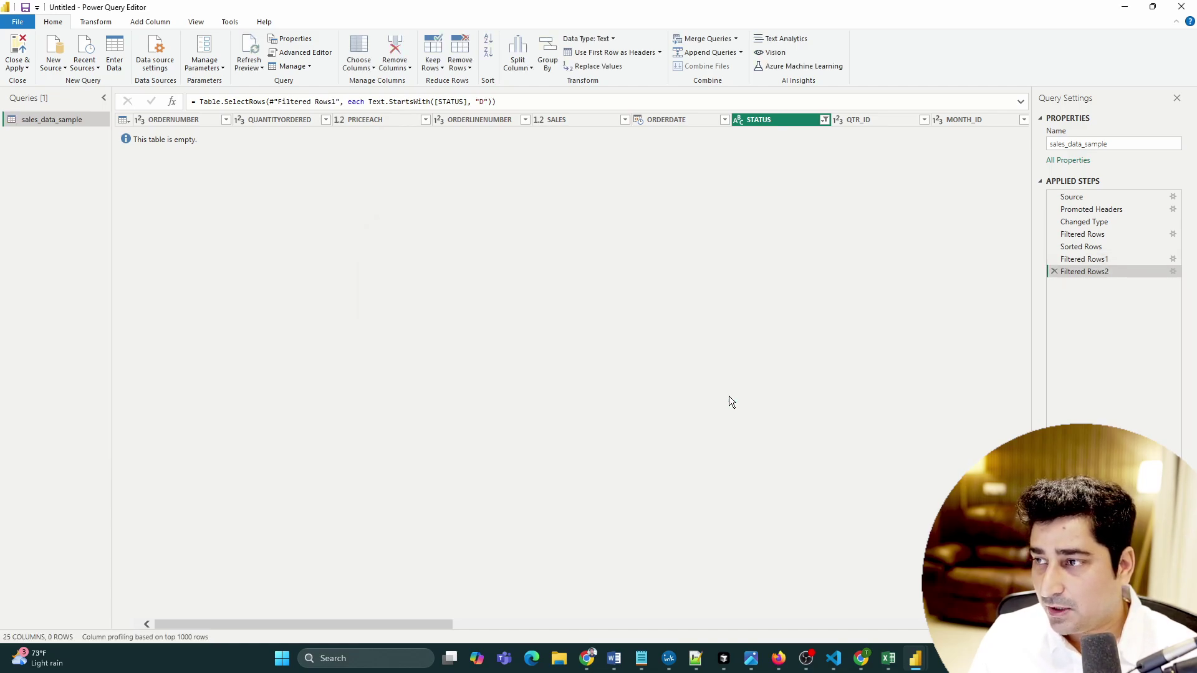
# Return to the Sorted Rows stage and insert a filter step there that keeps rows whose STATUS begins with "D".
pyautogui.click(1095, 262)
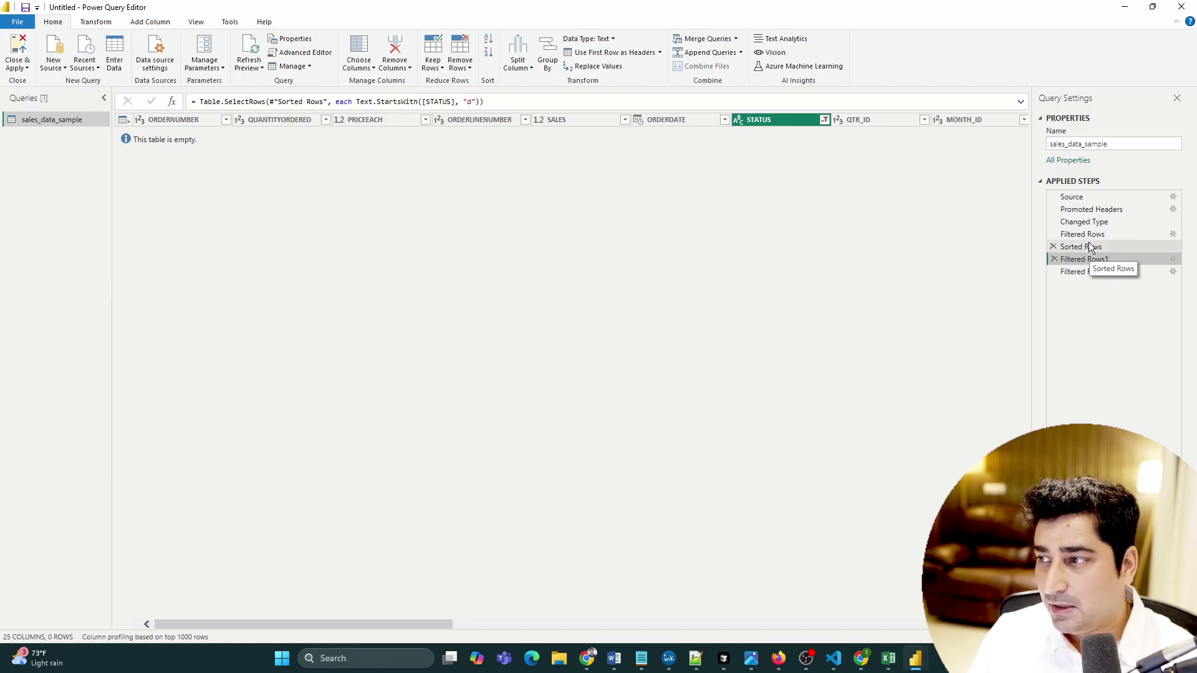
pyautogui.click(1090, 247)
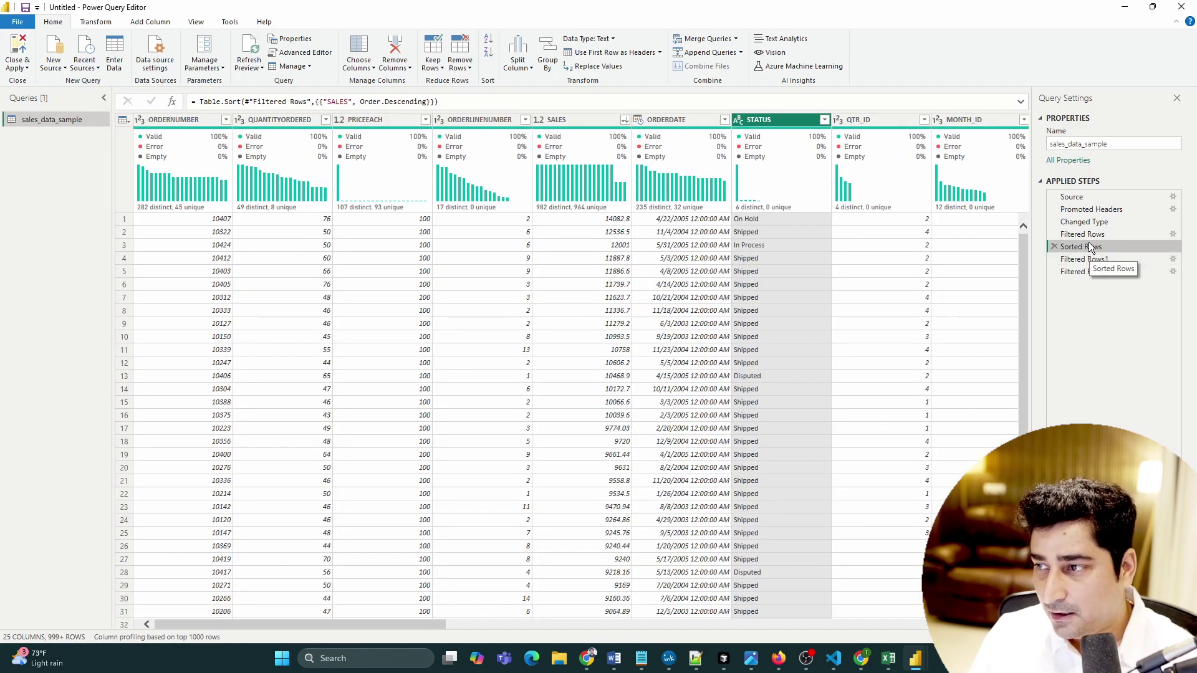
pyautogui.click(825, 121)
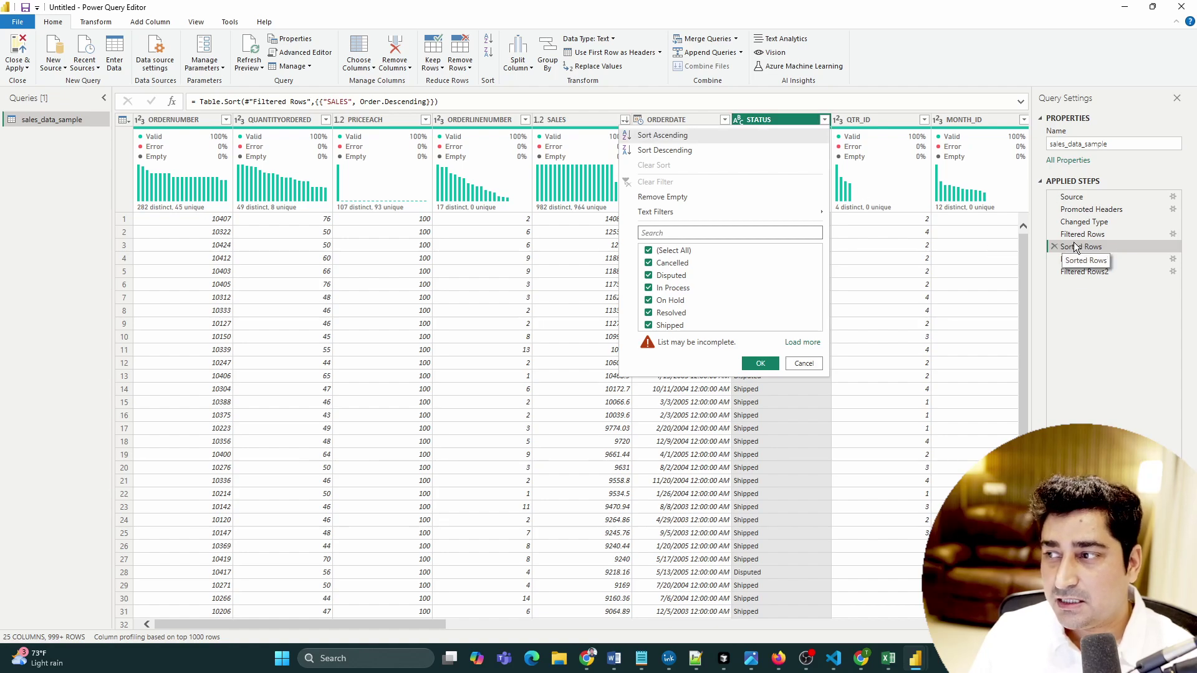
pyautogui.moveTo(768, 210)
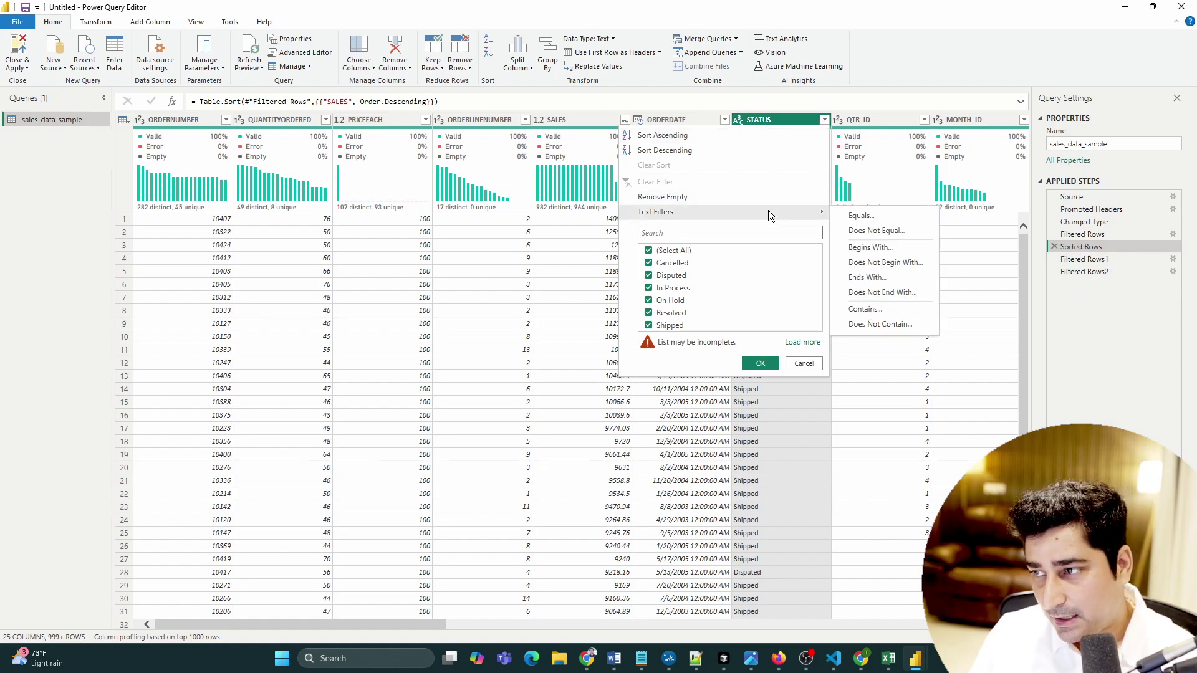
pyautogui.click(883, 247)
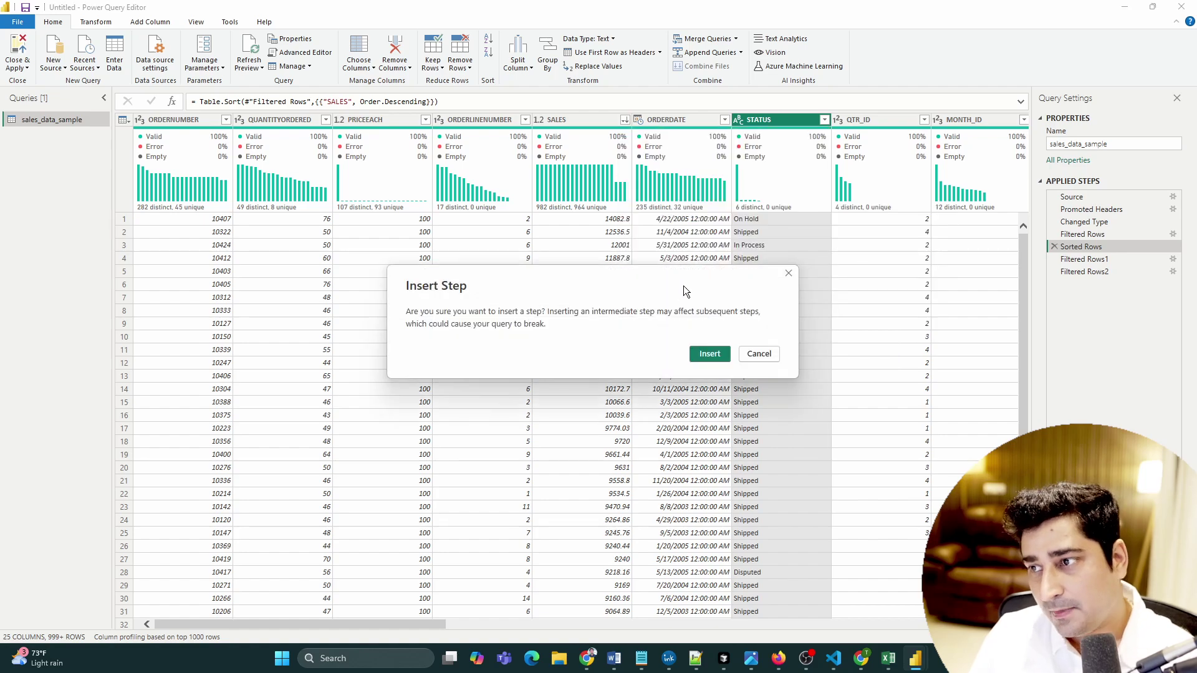
pyautogui.click(718, 353)
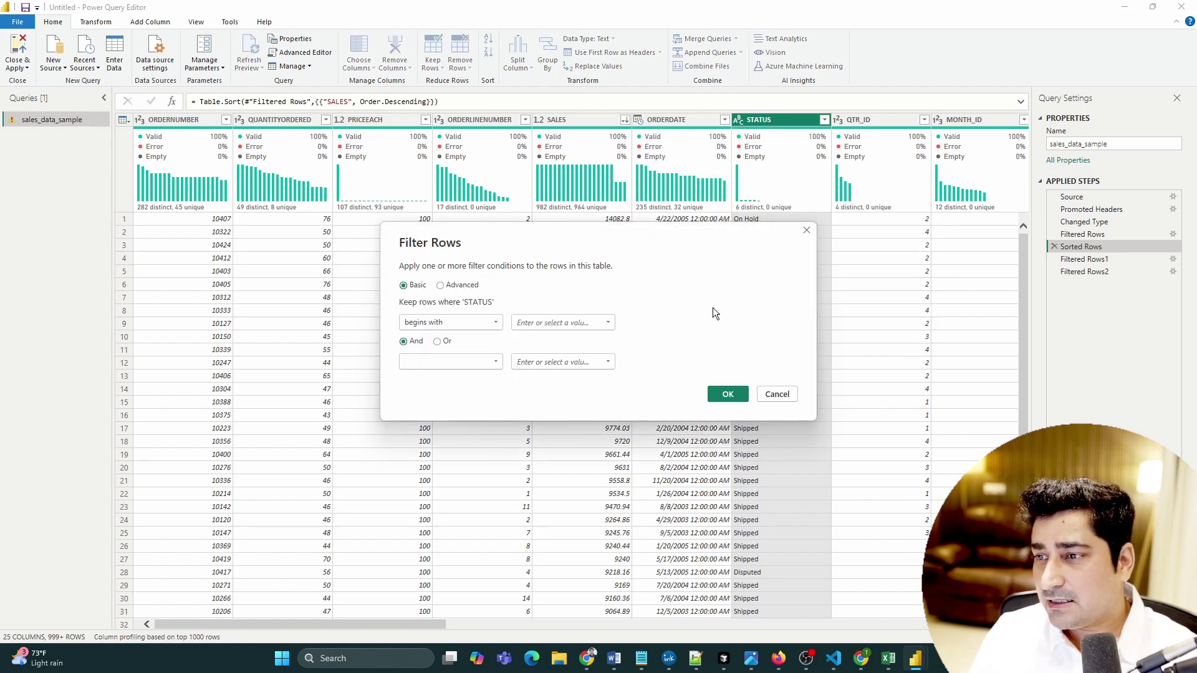
pyautogui.click(584, 319)
pyautogui.write('D')
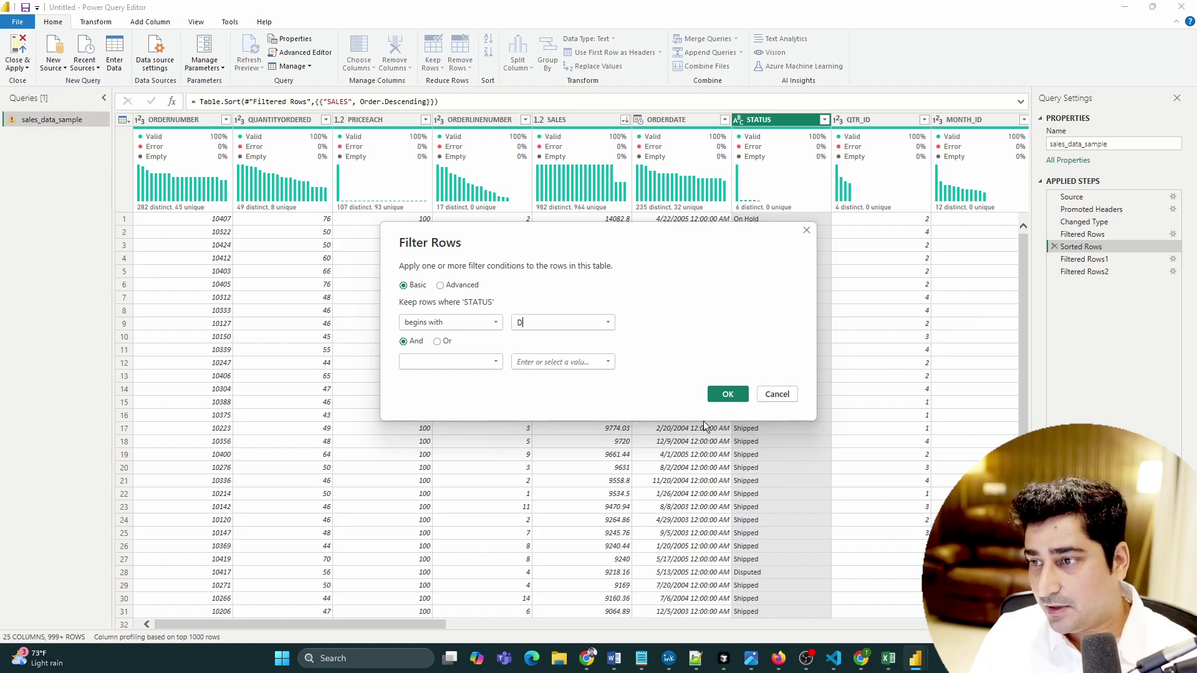
pyautogui.click(728, 396)
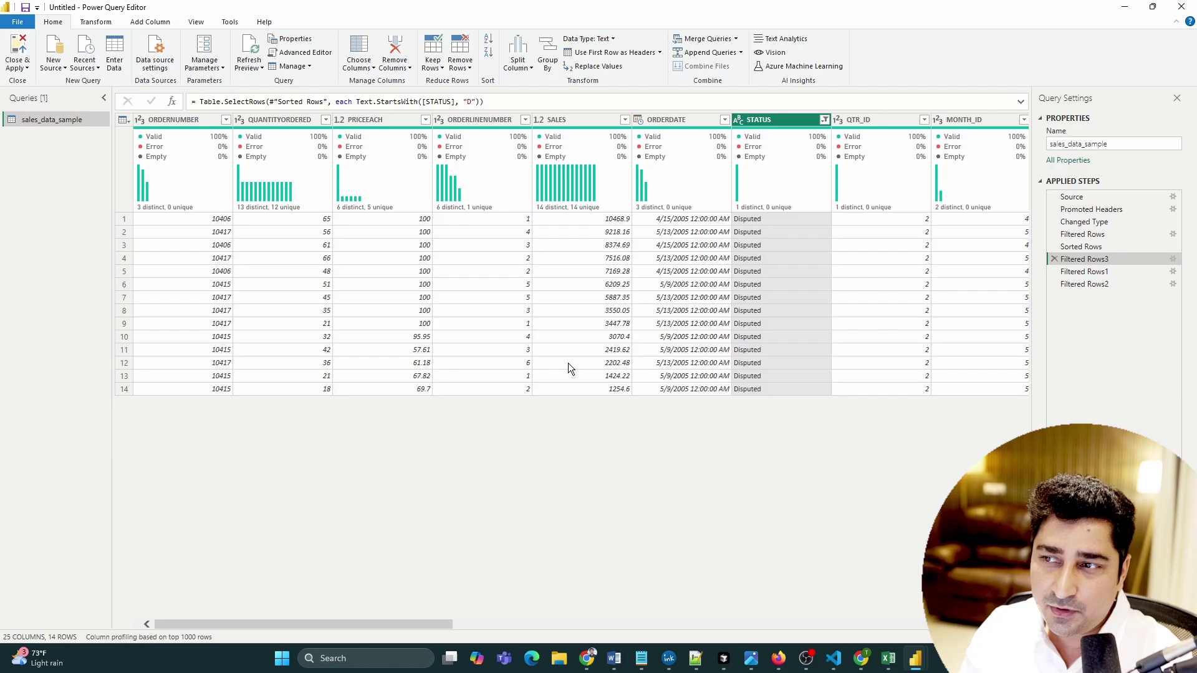
# Open the query in the Advanced Editor and examine the M code of each applied step and its final output line.
pyautogui.click(315, 56)
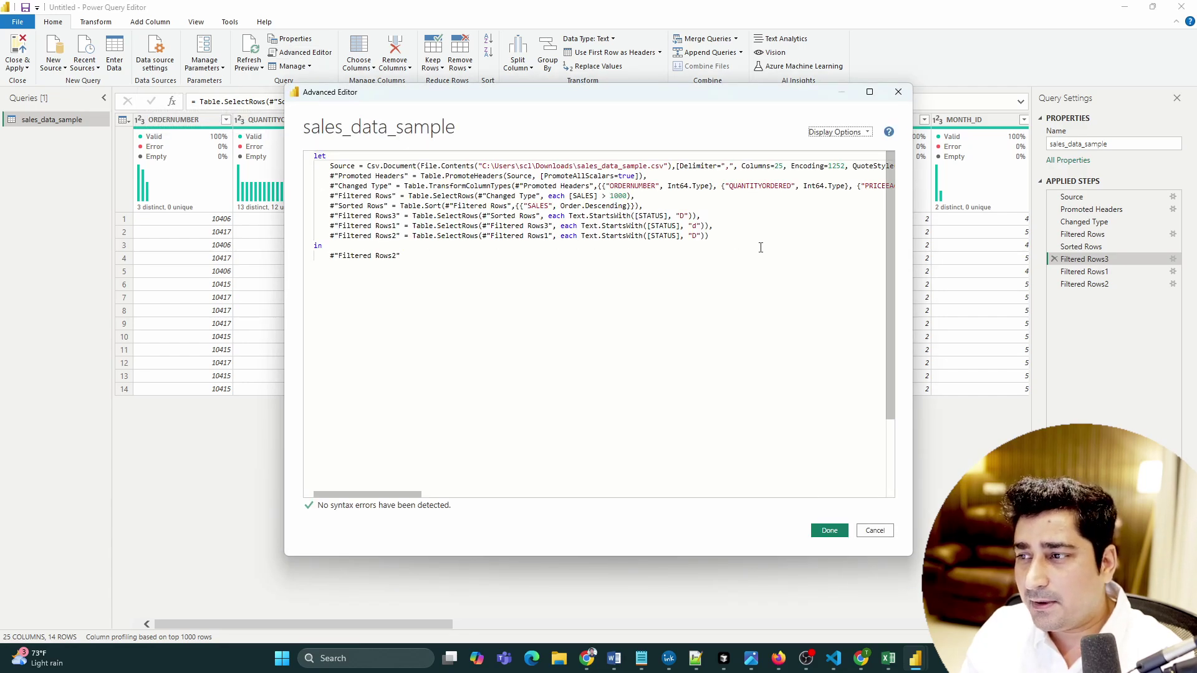
pyautogui.moveTo(711, 237)
pyautogui.mouseDown()
pyautogui.moveTo(537, 226)
pyautogui.moveTo(322, 186)
pyautogui.moveTo(337, 207)
pyautogui.moveTo(706, 244)
pyautogui.mouseUp()
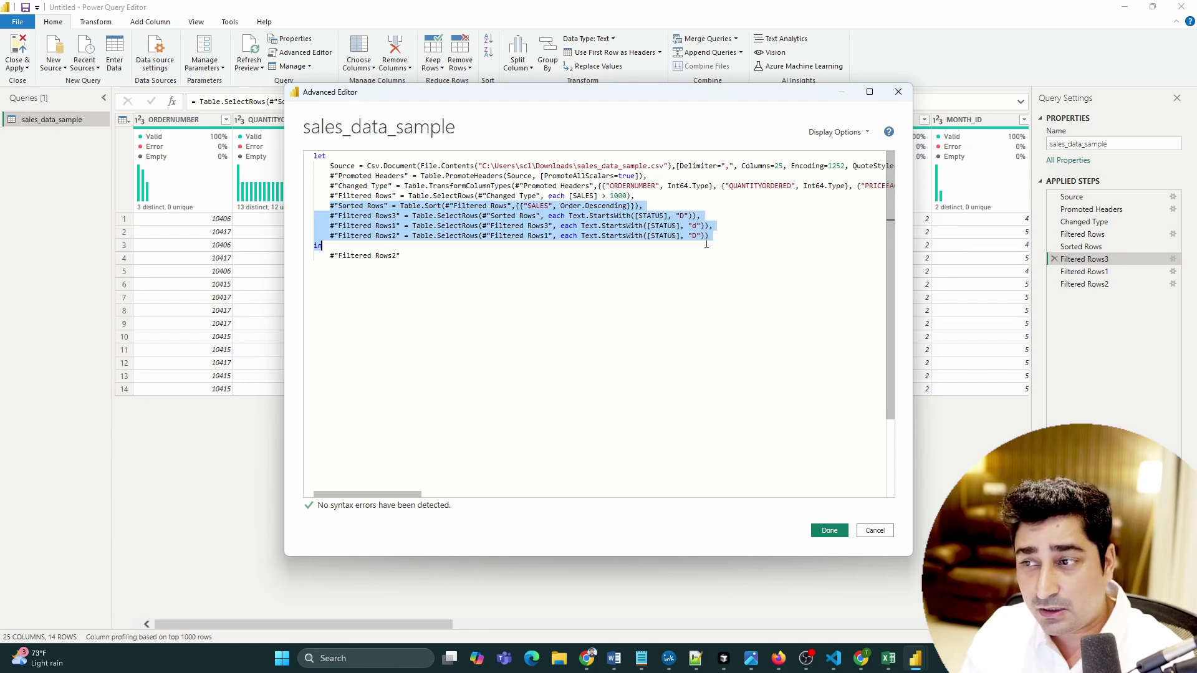
pyautogui.moveTo(351, 206); pyautogui.dragTo(364, 205)
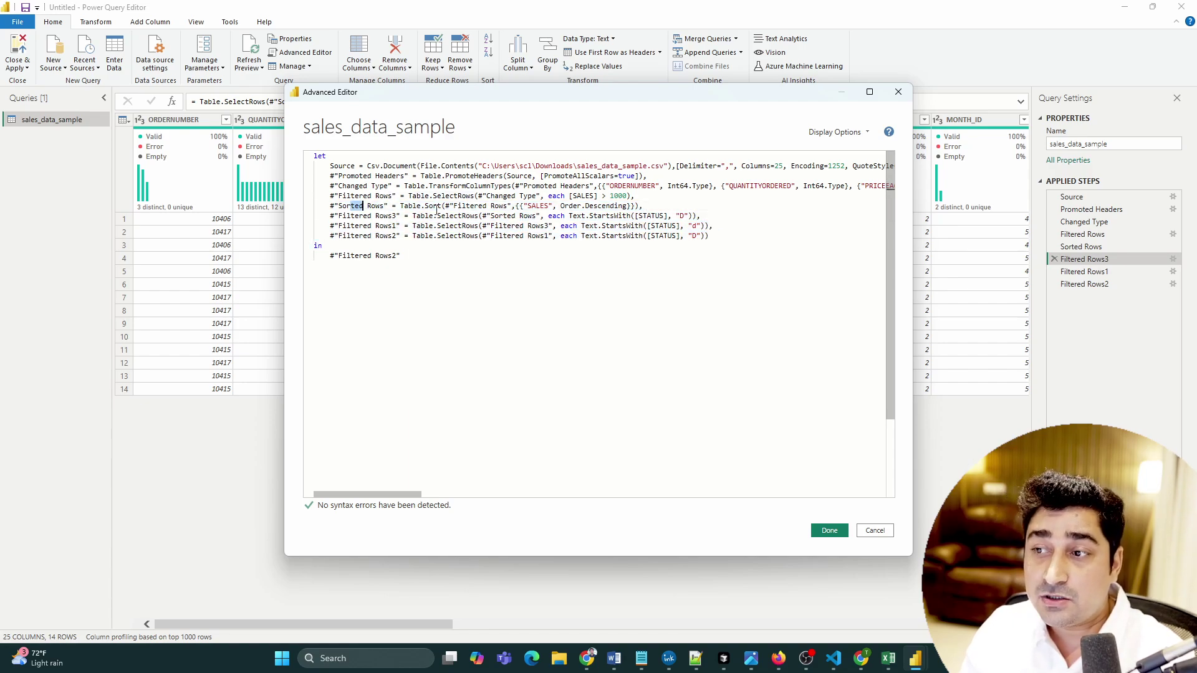
pyautogui.moveTo(437, 212); pyautogui.dragTo(322, 195)
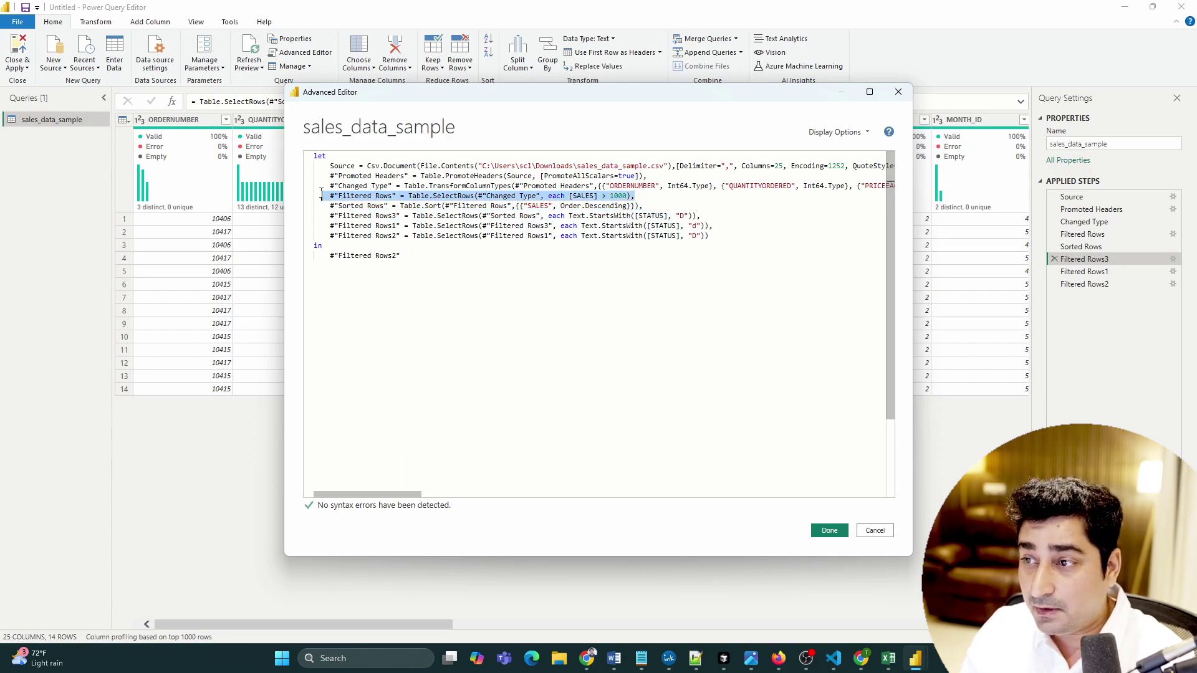
pyautogui.click(613, 195)
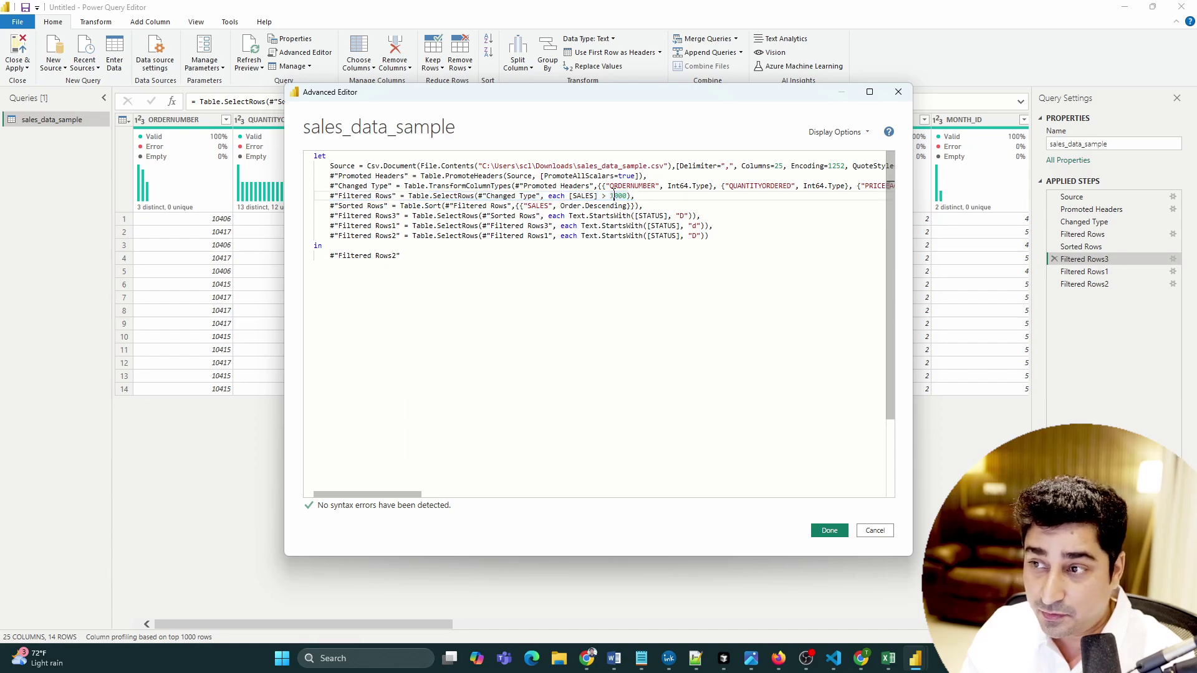
pyautogui.click(732, 238)
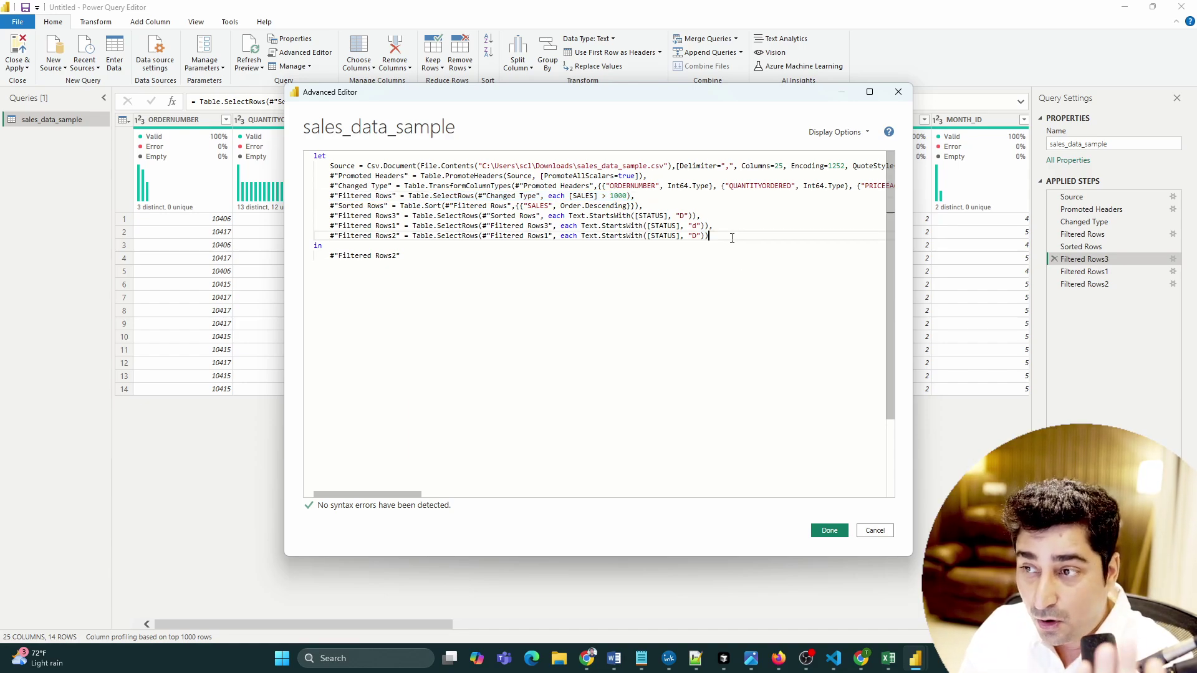
pyautogui.moveTo(733, 239); pyautogui.dragTo(307, 167)
pyautogui.click(416, 225)
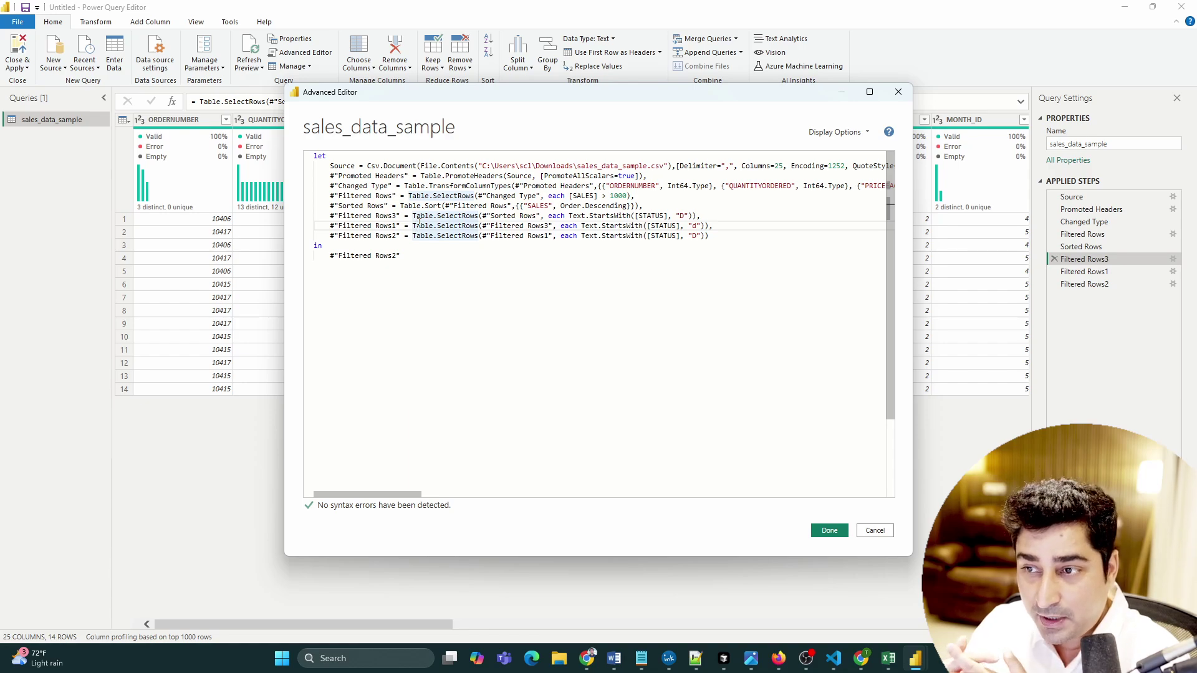
pyautogui.moveTo(430, 266); pyautogui.dragTo(330, 255)
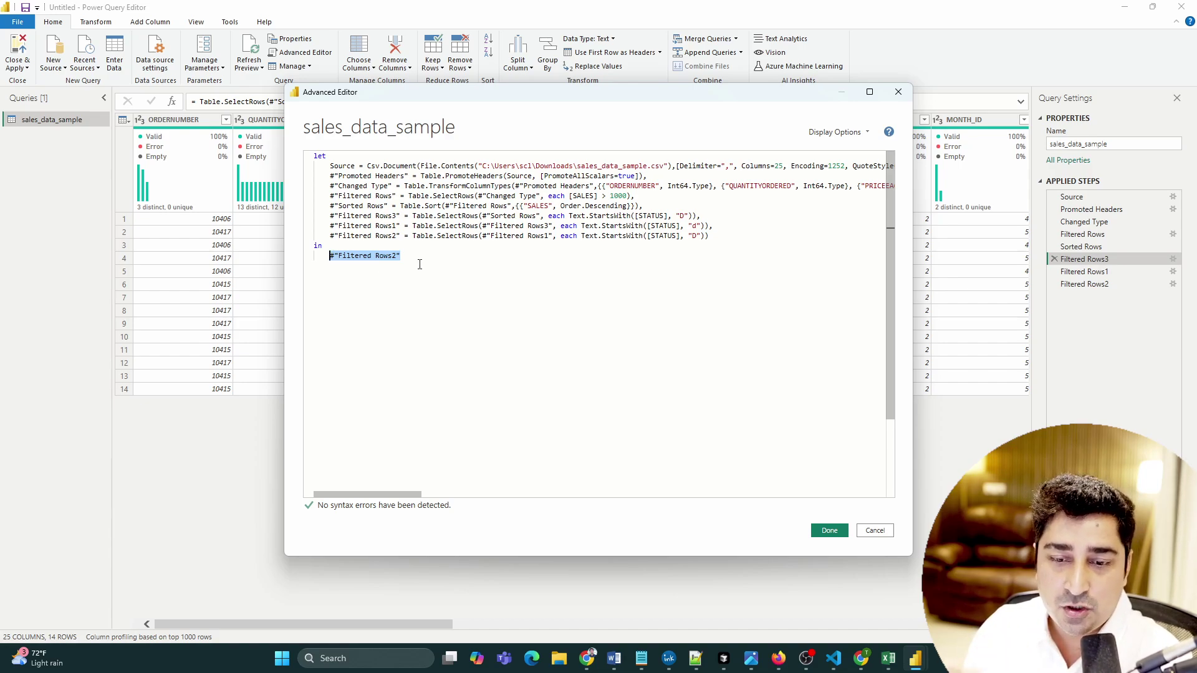
pyautogui.click(524, 264)
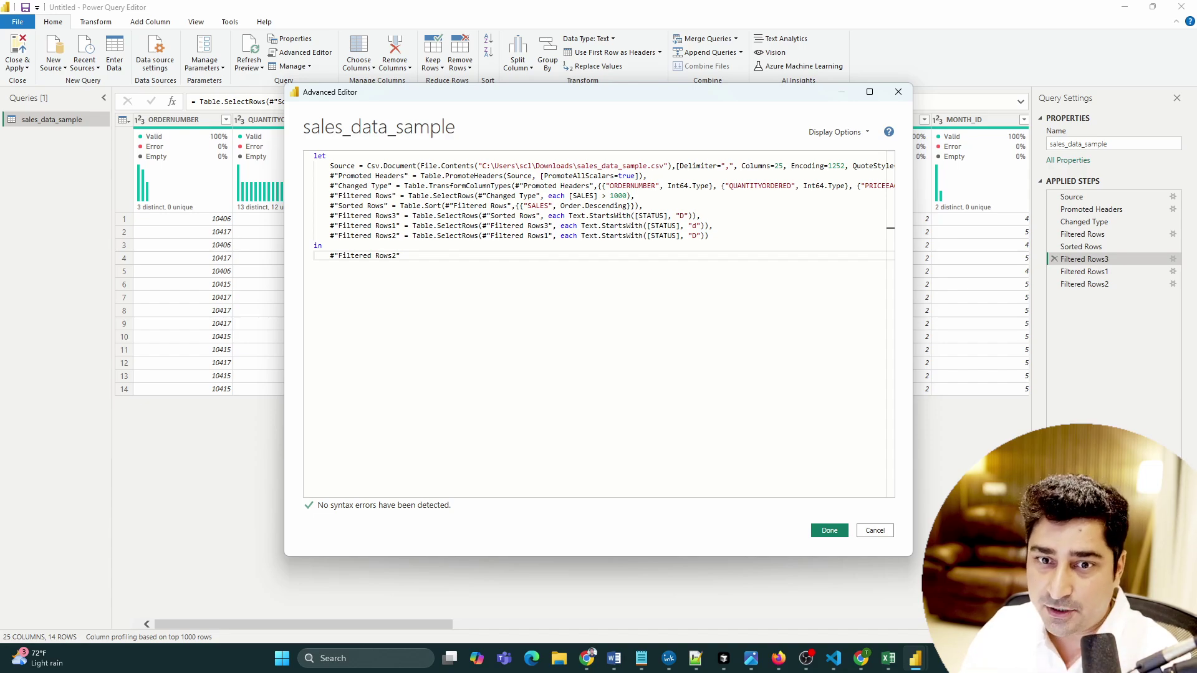
pyautogui.hotkey('alt', 'Tab')
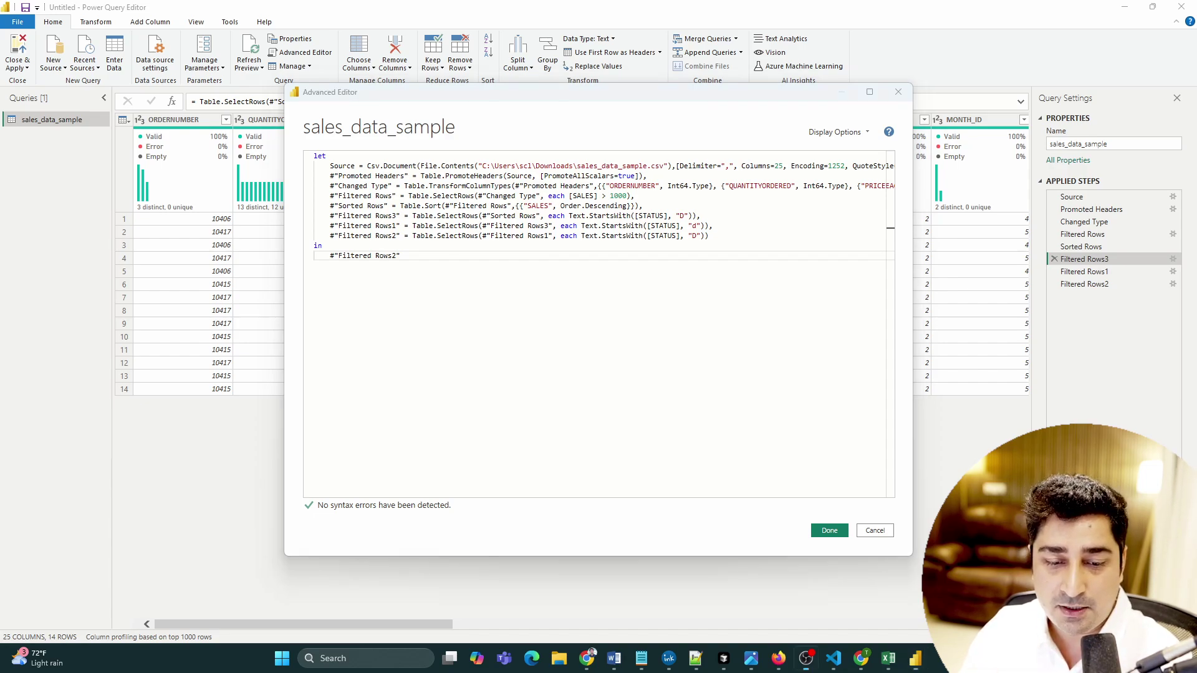